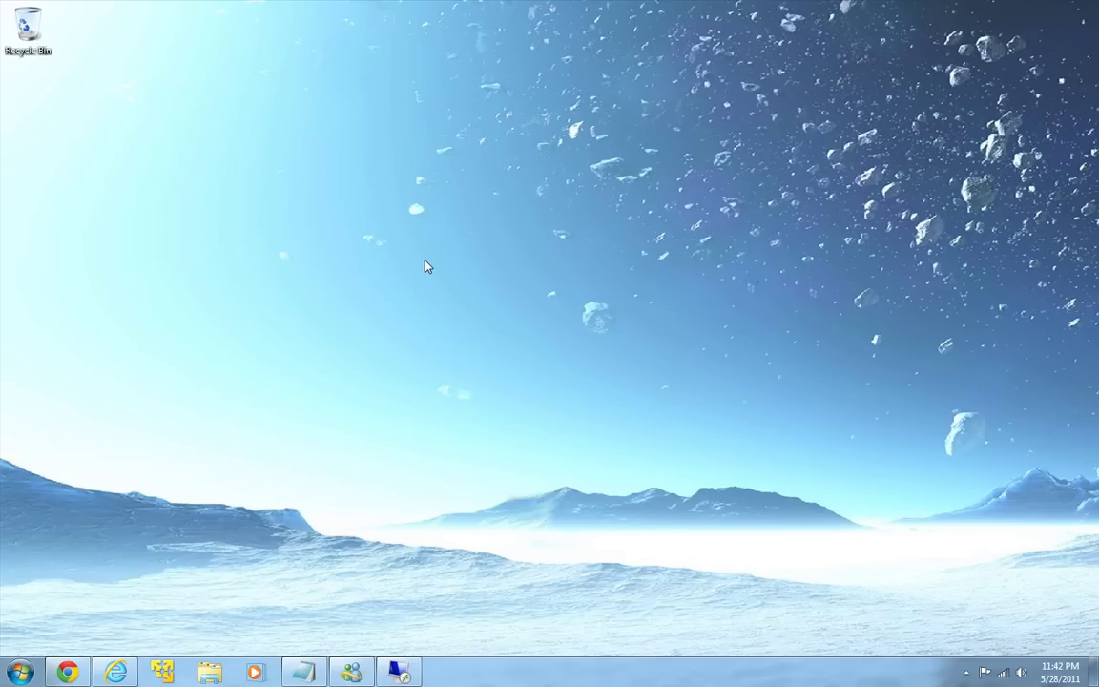
# Step: Open the computer's remote settings, accept Remote Desktop connections from computers running any version, and close the System window
pyautogui.click(19, 673)
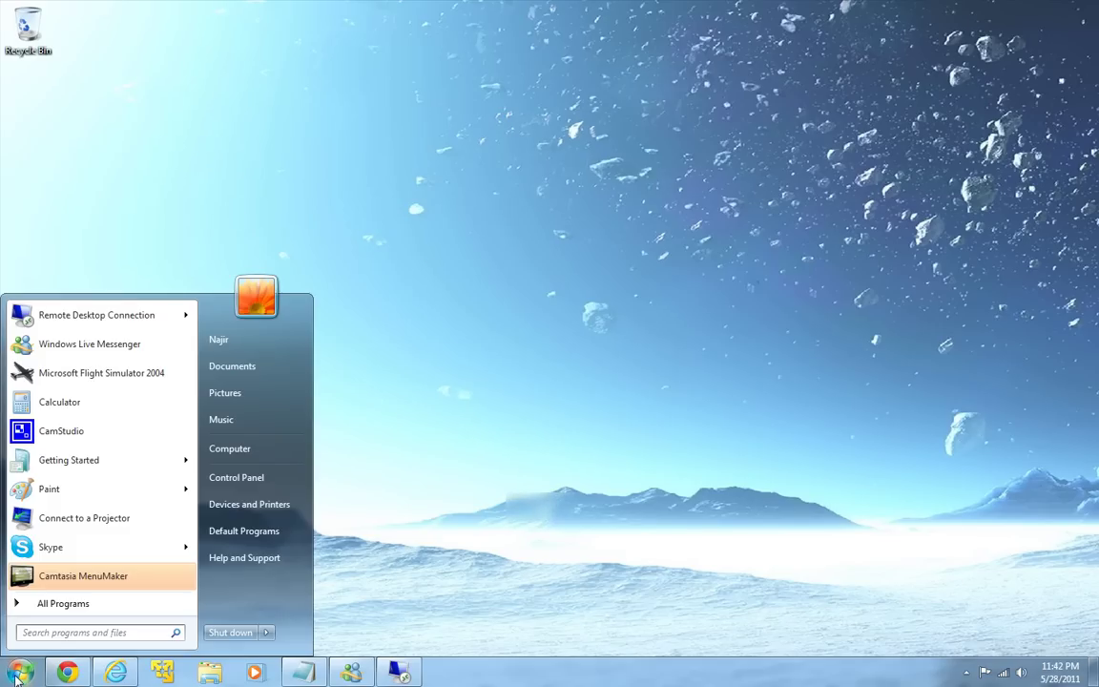
pyautogui.rightClick(238, 454)
pyautogui.click(284, 578)
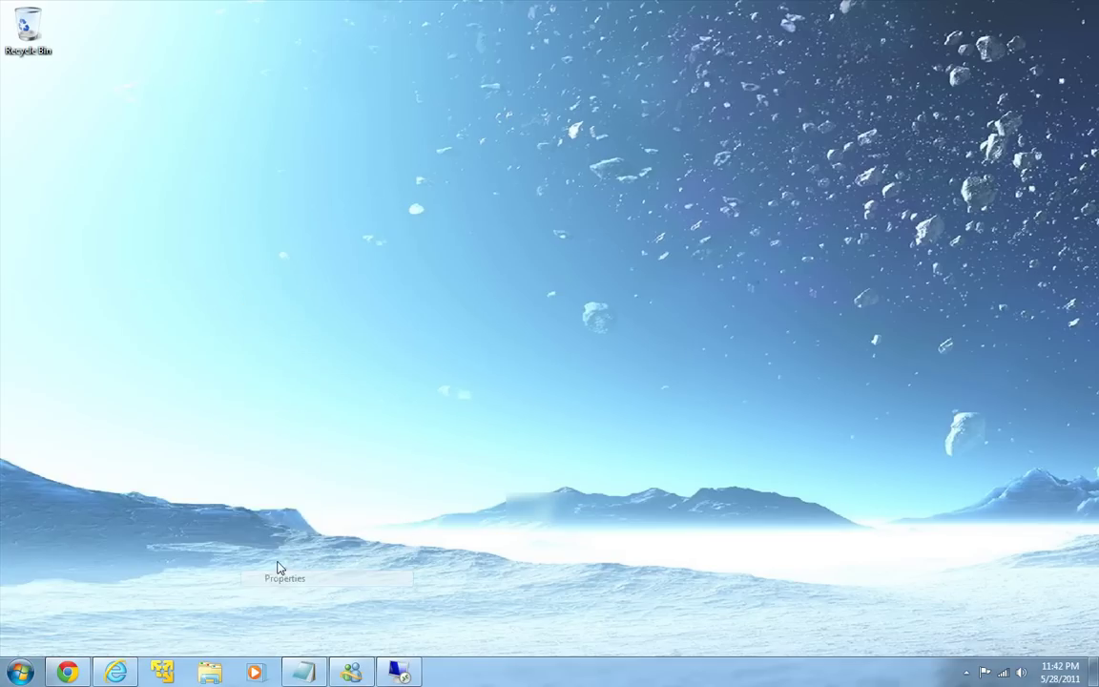
pyautogui.click(286, 194)
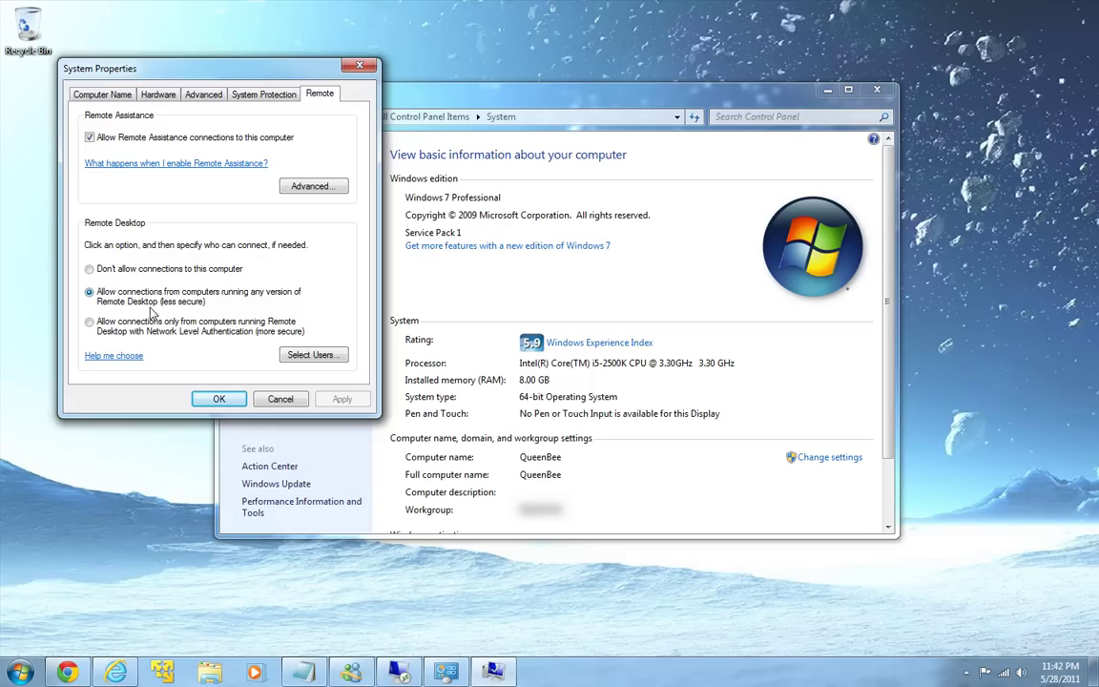
pyautogui.click(217, 402)
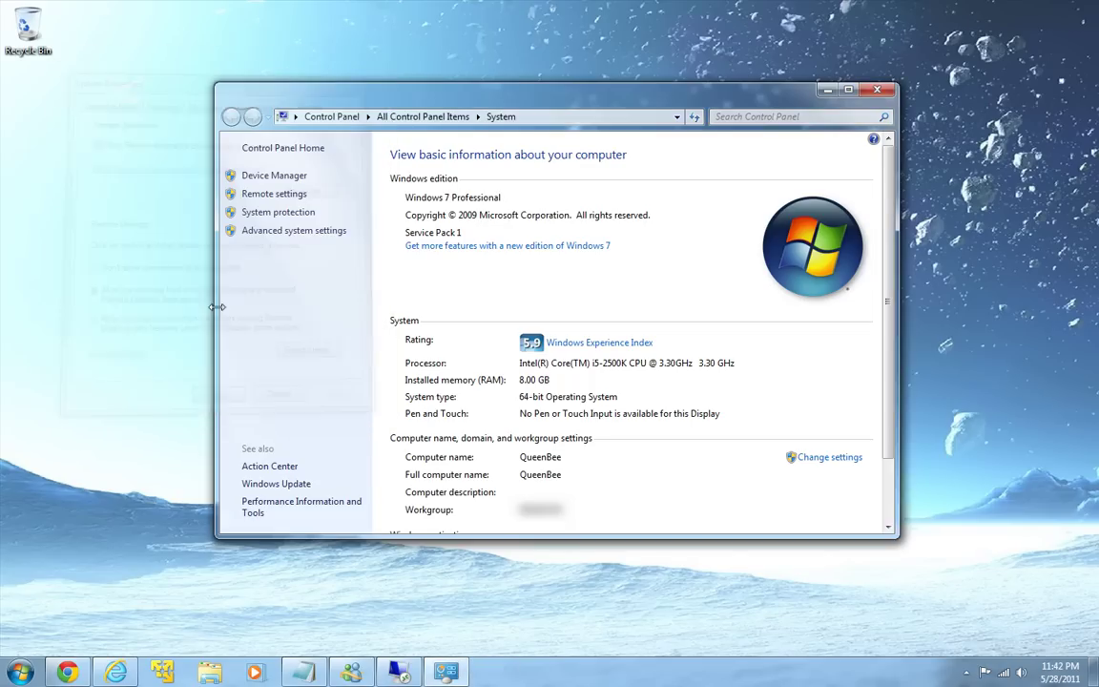
pyautogui.click(880, 90)
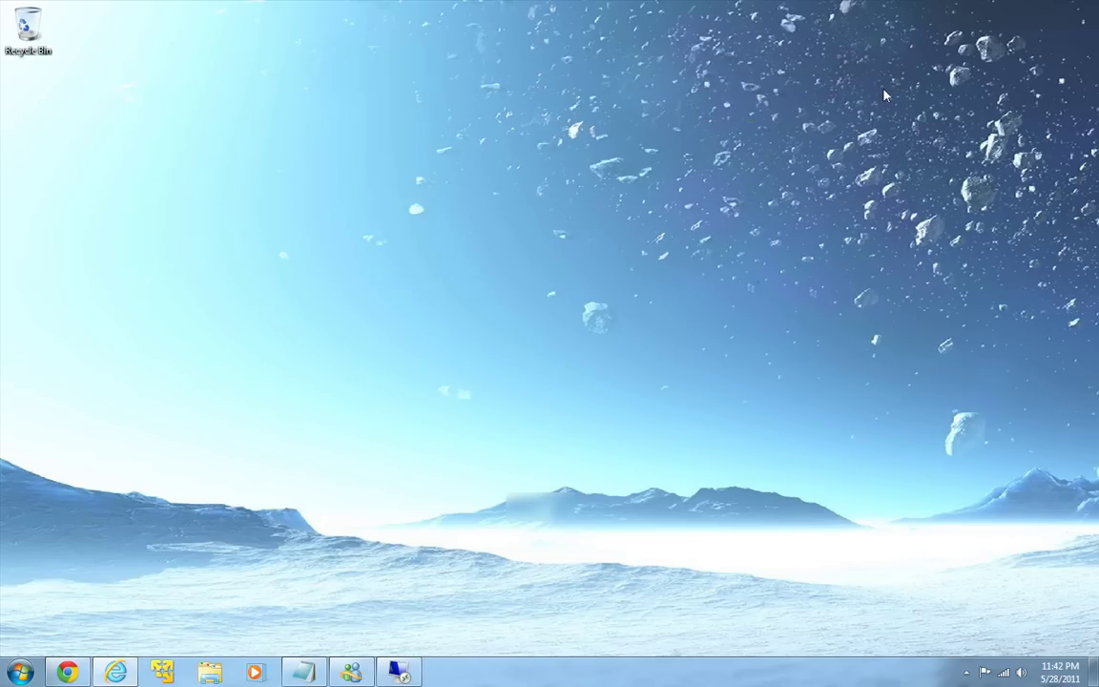
pyautogui.rightClick(390, 270)
pyautogui.click(434, 304)
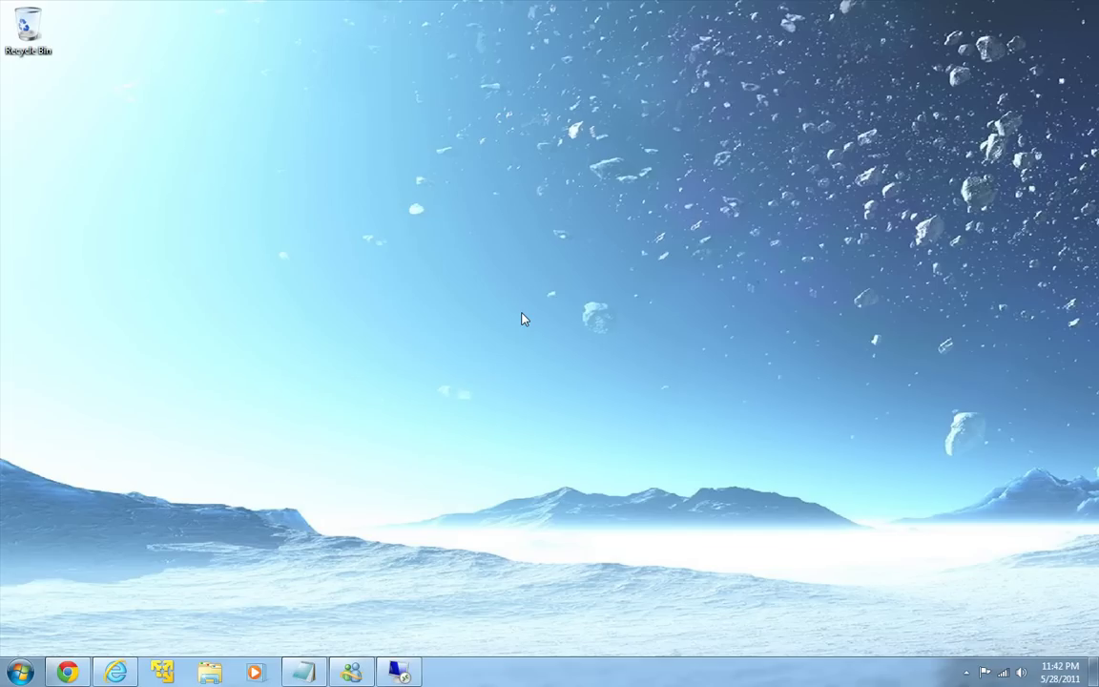
# Step: Look up the computer's IPv4 address by running ipconfig in a Command Prompt, and close the prompt
pyautogui.click(20, 672)
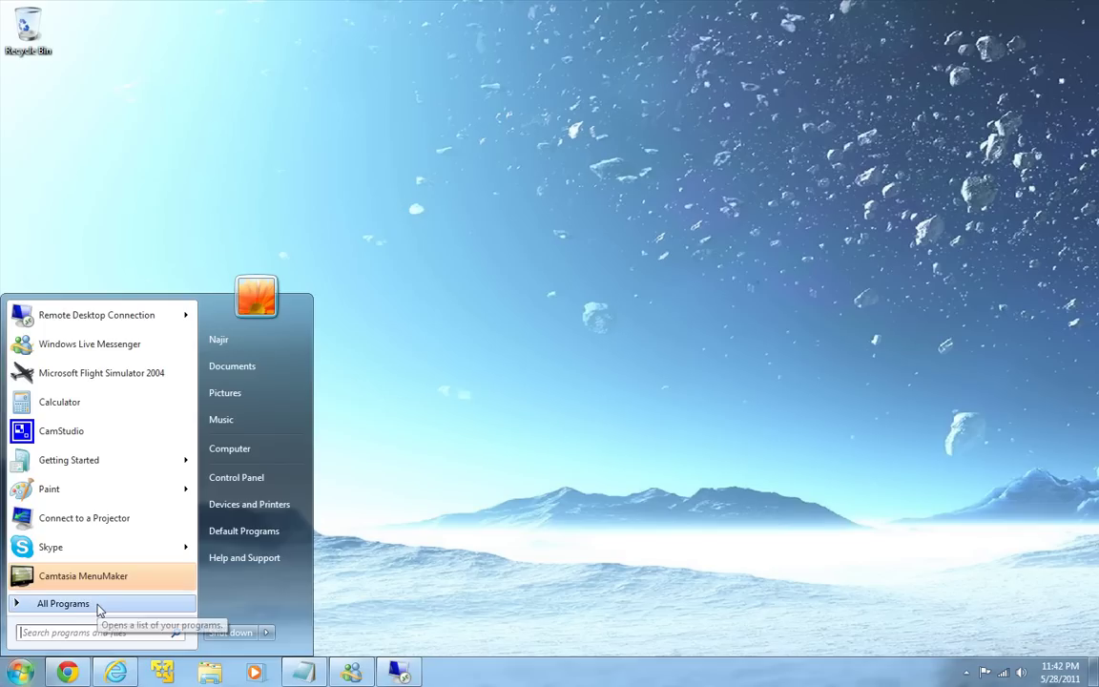
pyautogui.write('cmd')
pyautogui.press('Return')
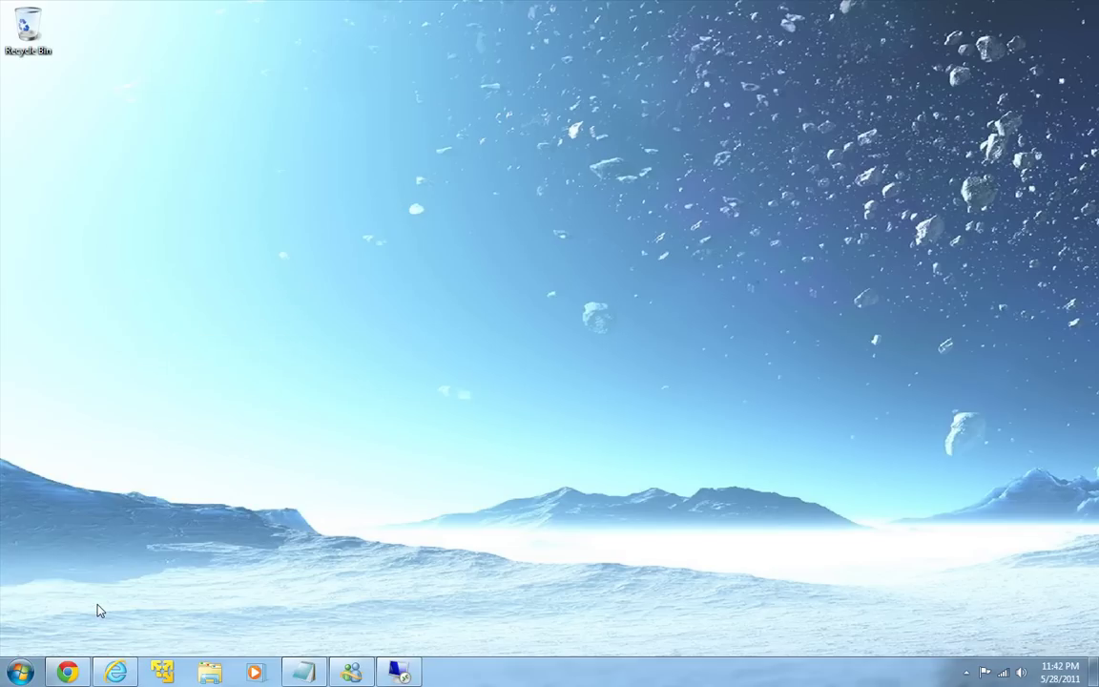
pyautogui.press('super+Left')
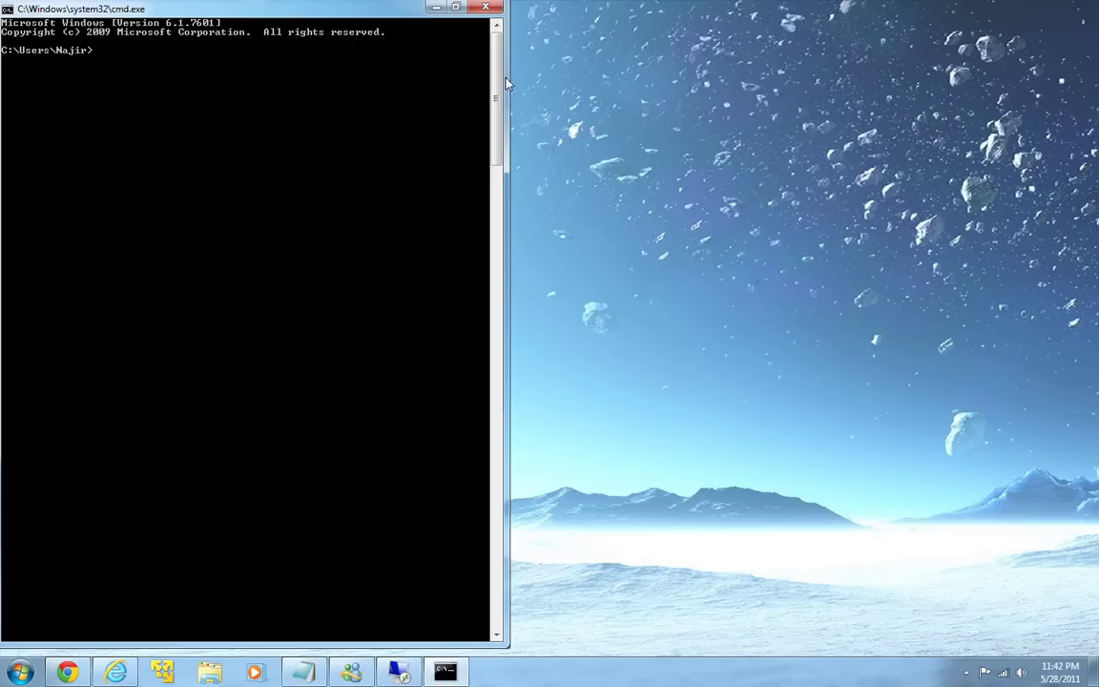
pyautogui.write('ipconfig')
pyautogui.press('Return')
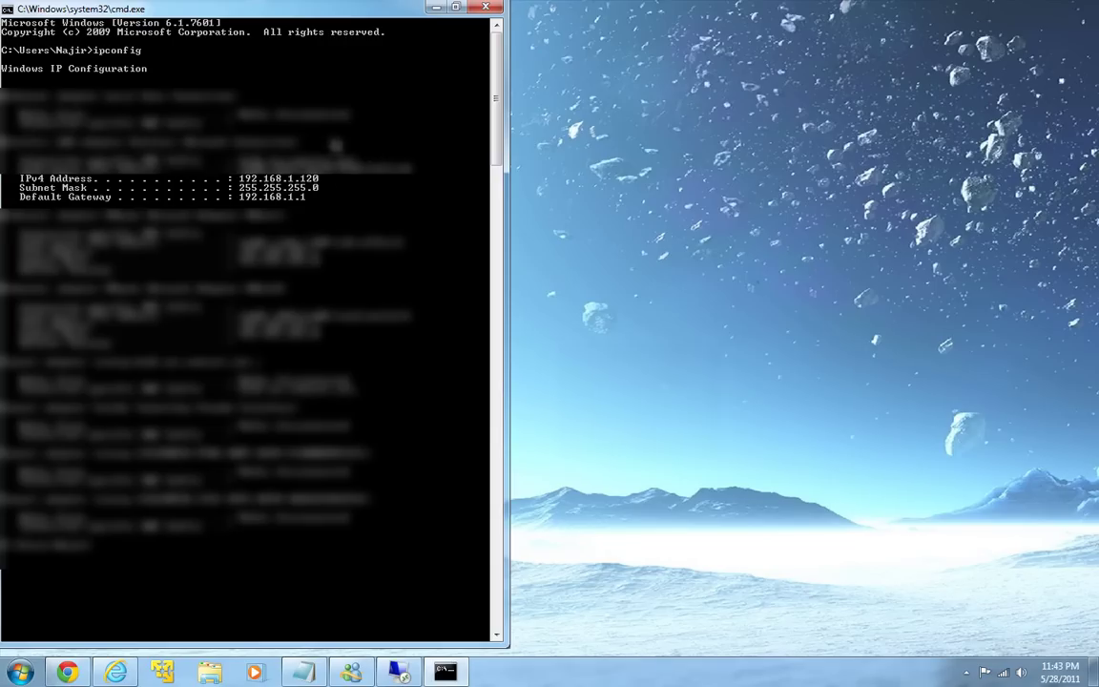
pyautogui.click(493, 9)
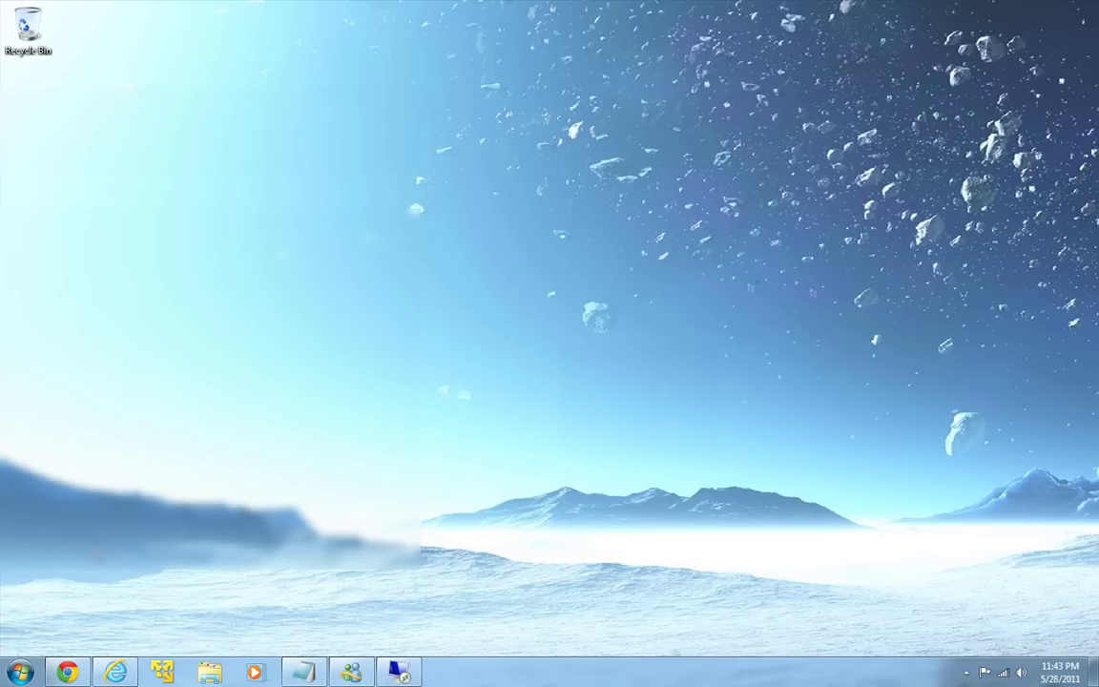
# Step: Switch to Chrome, load the router's setup page at 192.168.1.1, and open its Port Range Forward settings
pyautogui.click(68, 672)
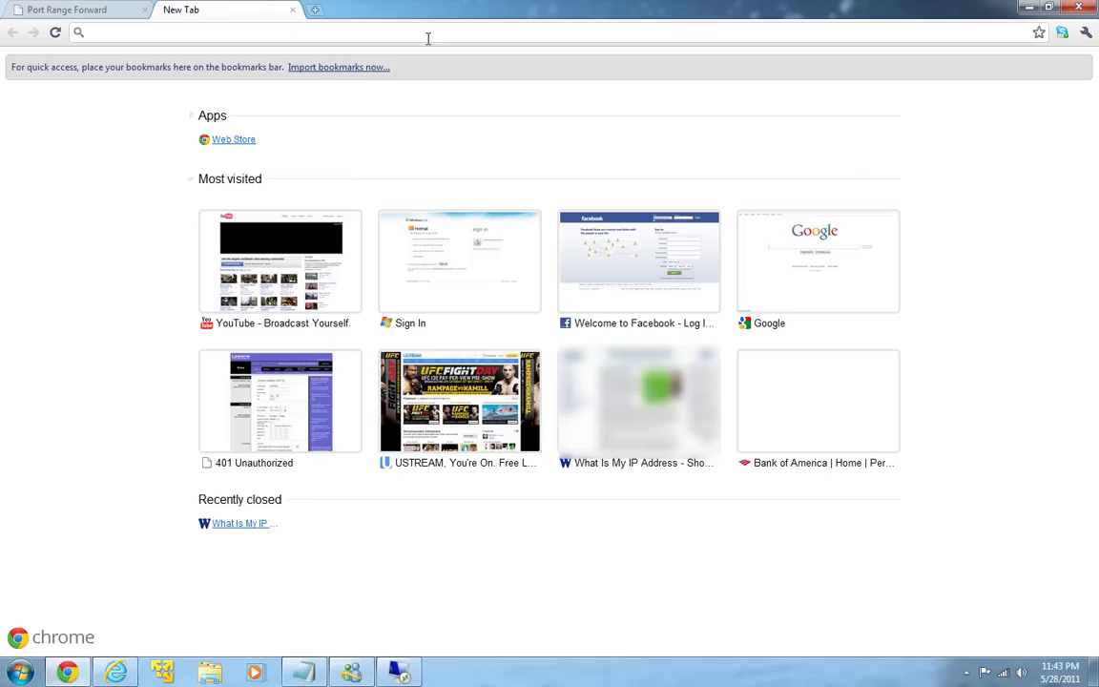
pyautogui.write('192.168')
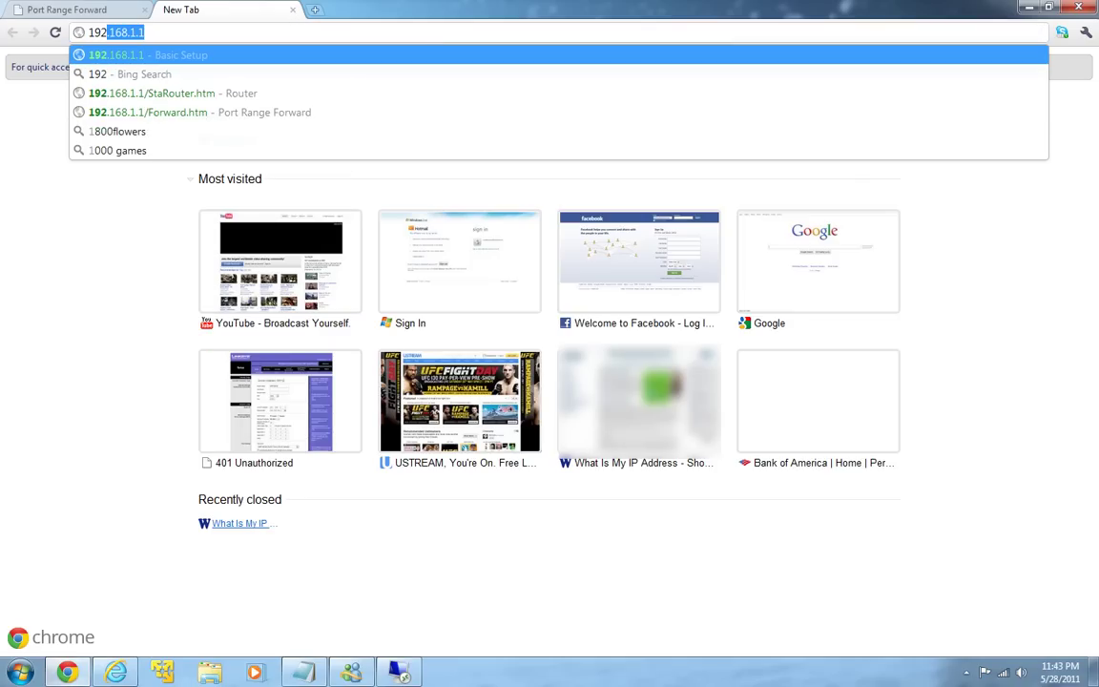
pyautogui.write('.1')
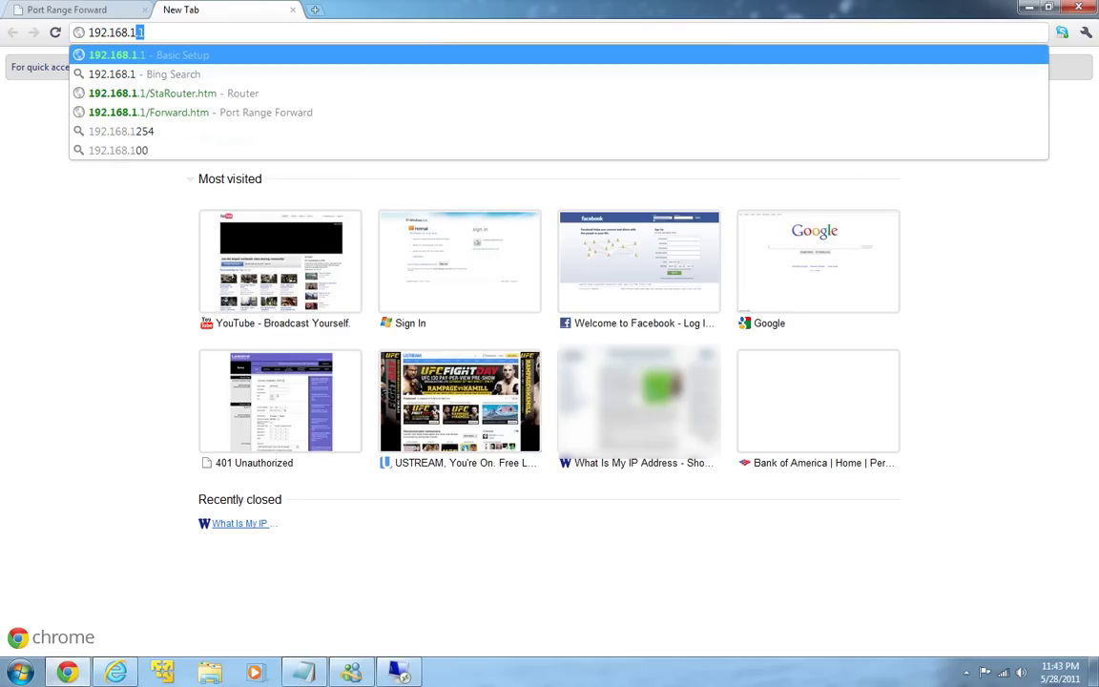
pyautogui.press('Return')
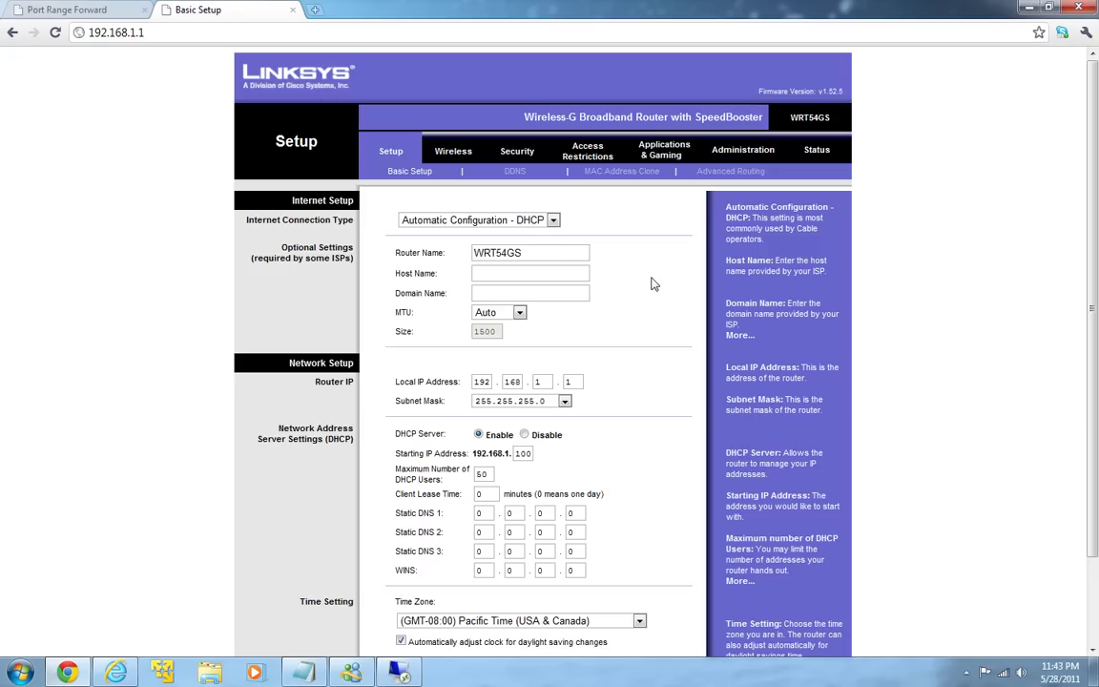
pyautogui.click(660, 155)
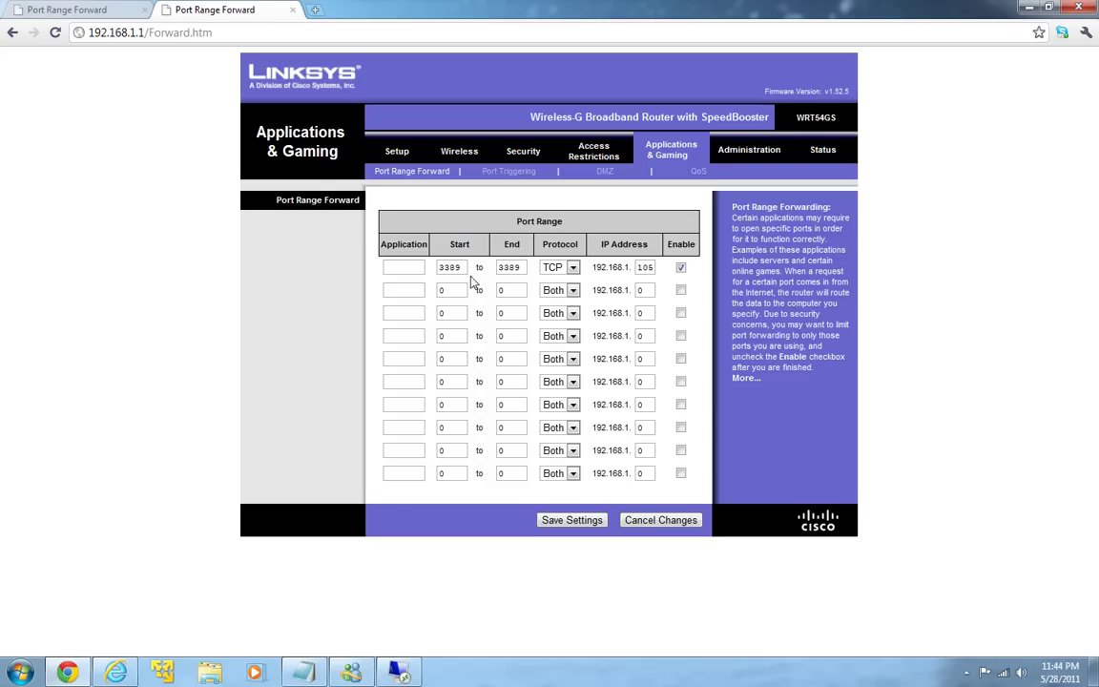
# Step: Choose TCP as the protocol for the port 3389 forwarding entry, save the router settings, and close Chrome
pyautogui.click(424, 267)
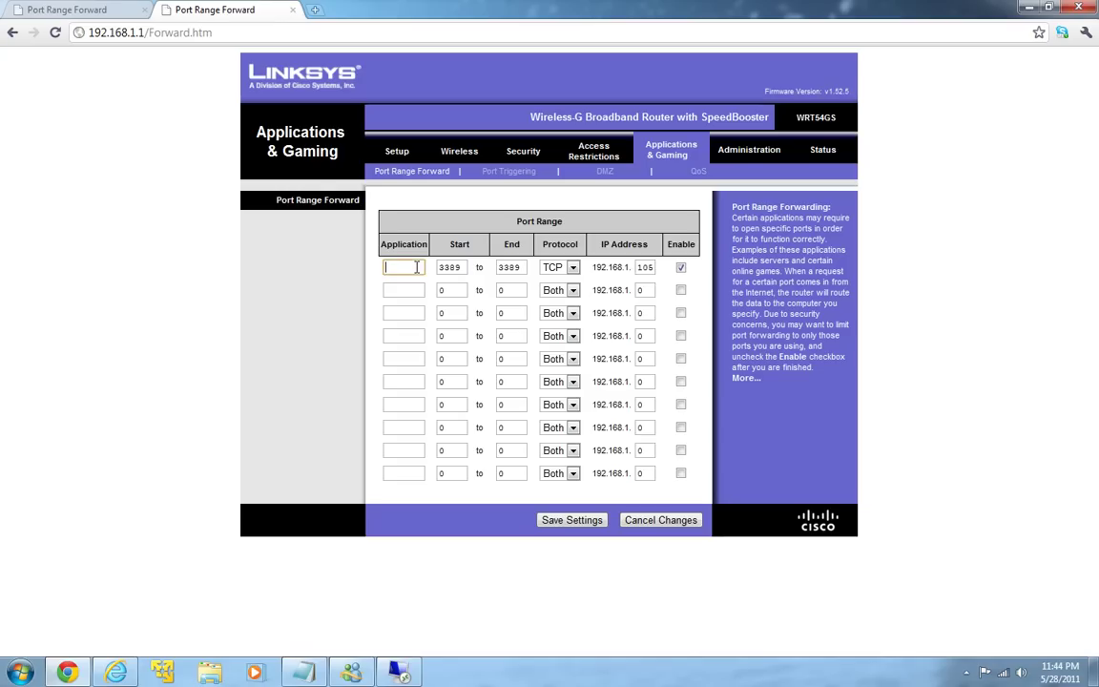
pyautogui.click(466, 267)
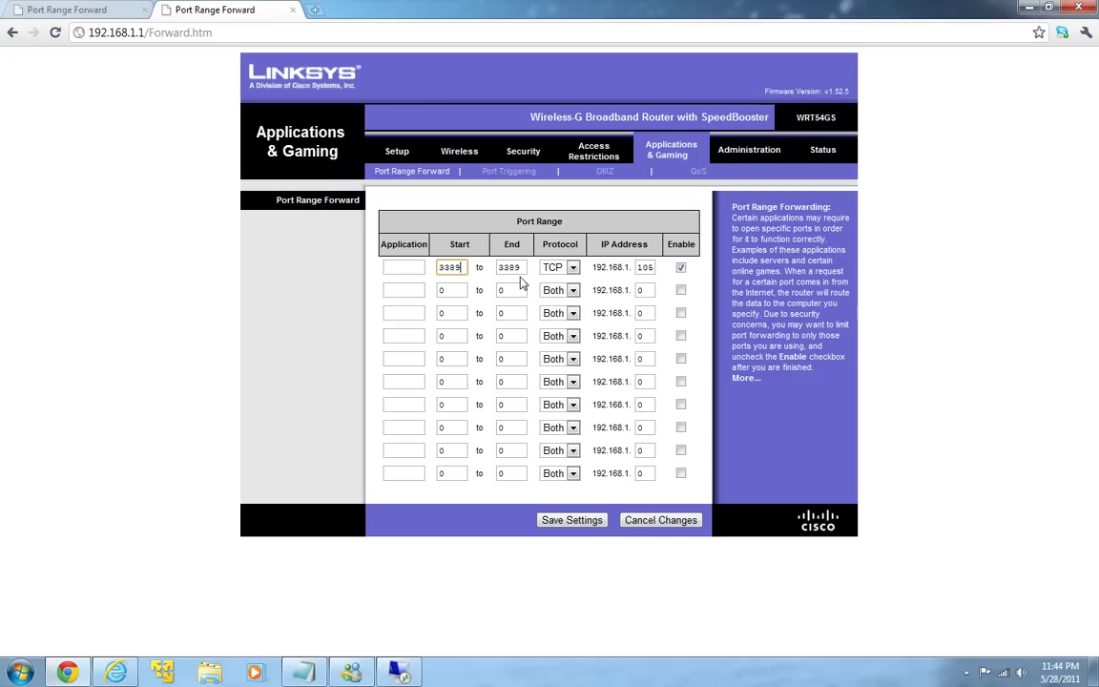
pyautogui.click(573, 270)
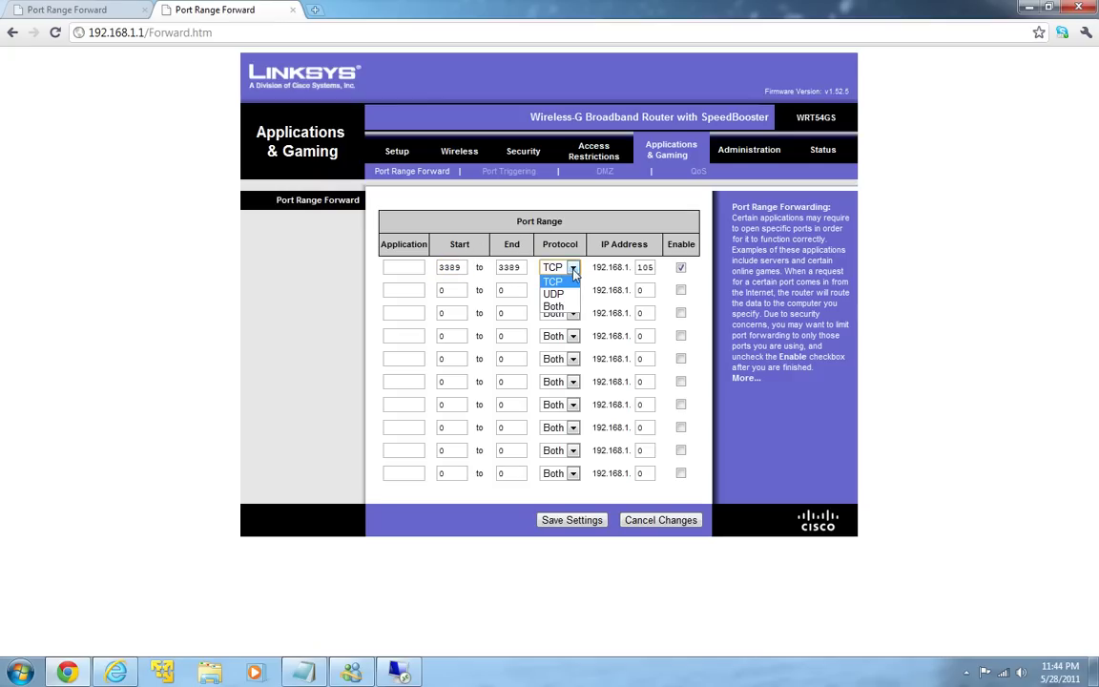
pyautogui.click(558, 279)
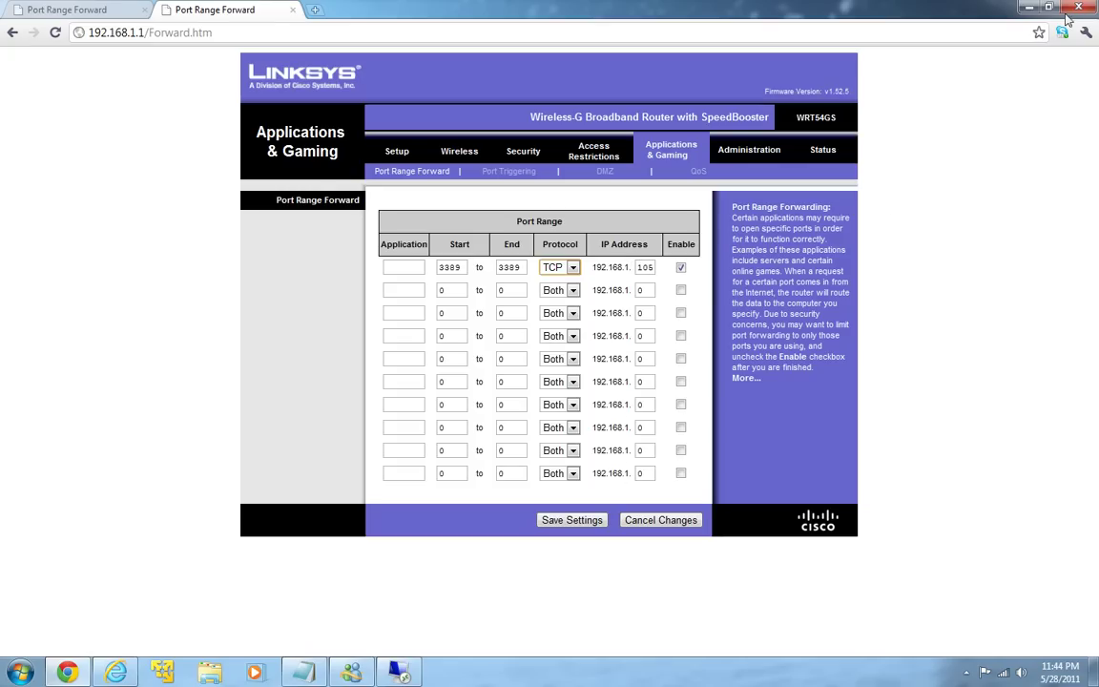
pyautogui.click(572, 520)
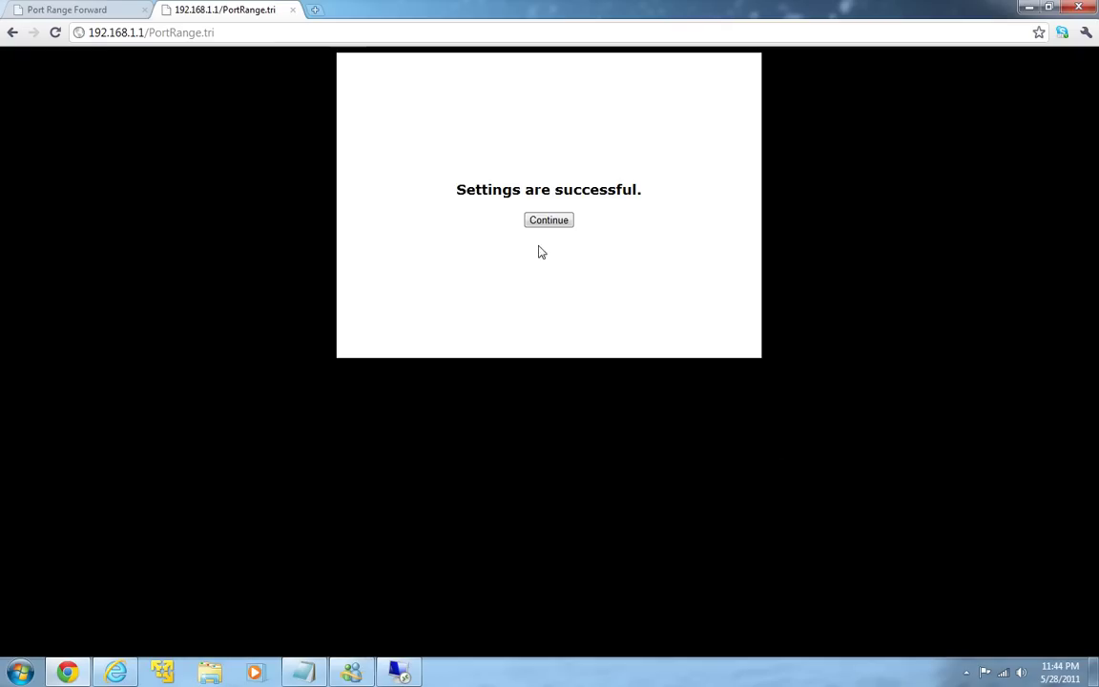
pyautogui.click(549, 220)
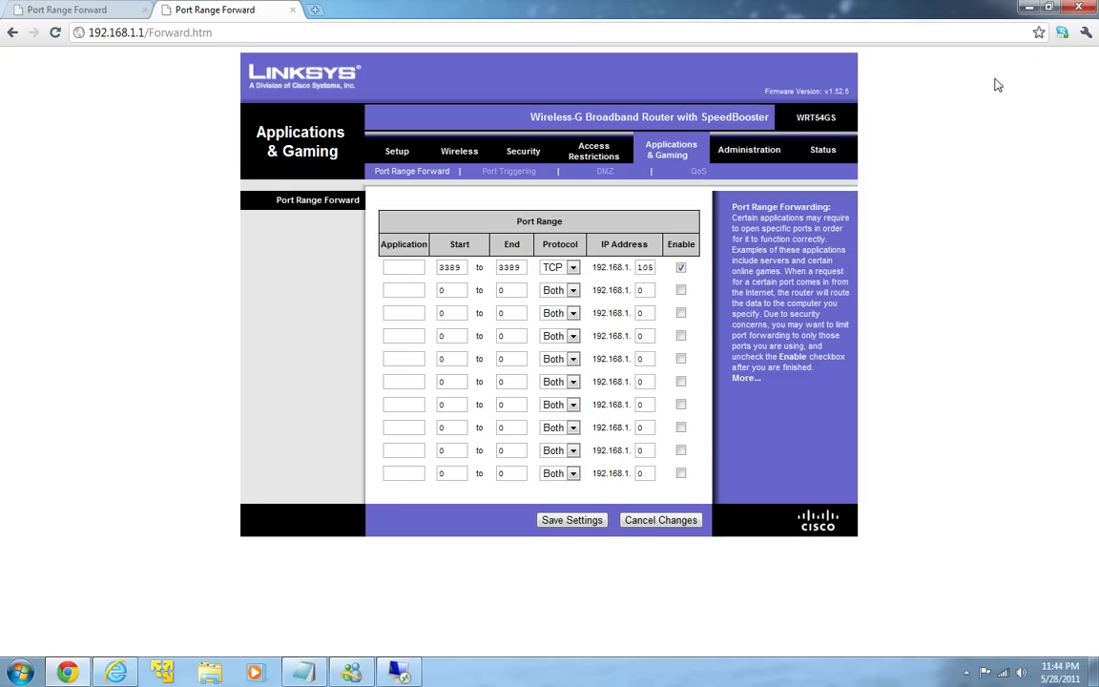
pyautogui.click(1082, 12)
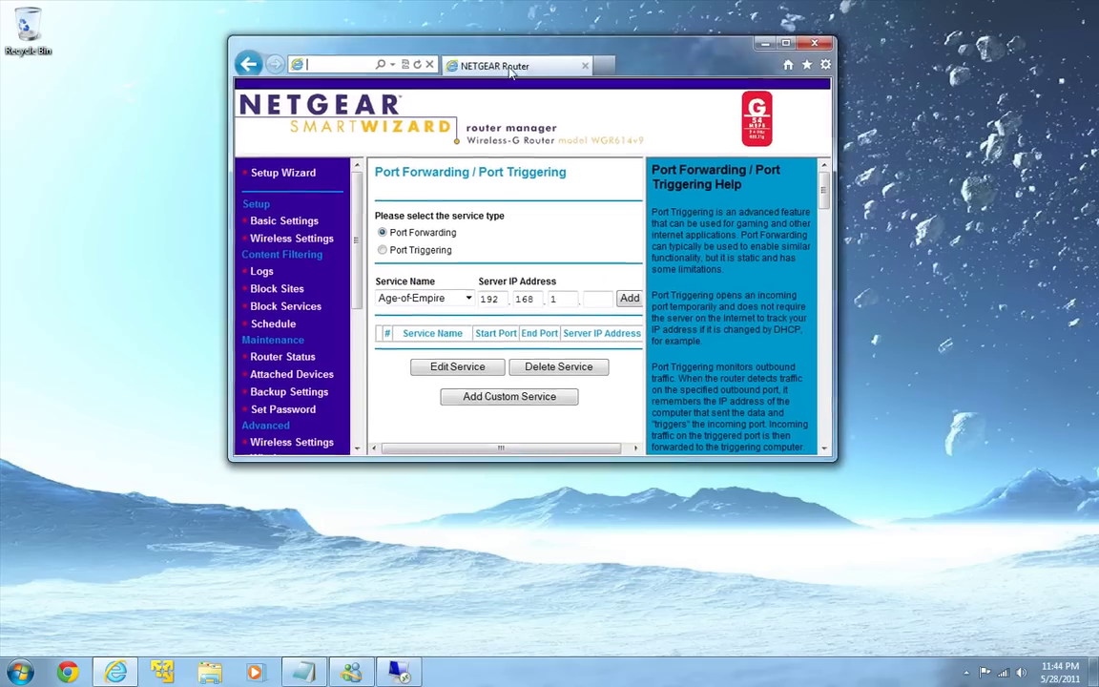
# Step: Maximize the NETGEAR router window and open the form for adding a custom port forwarding service
pyautogui.moveTo(581, 46); pyautogui.dragTo(512, 34)
pyautogui.doubleClick(512, 33)
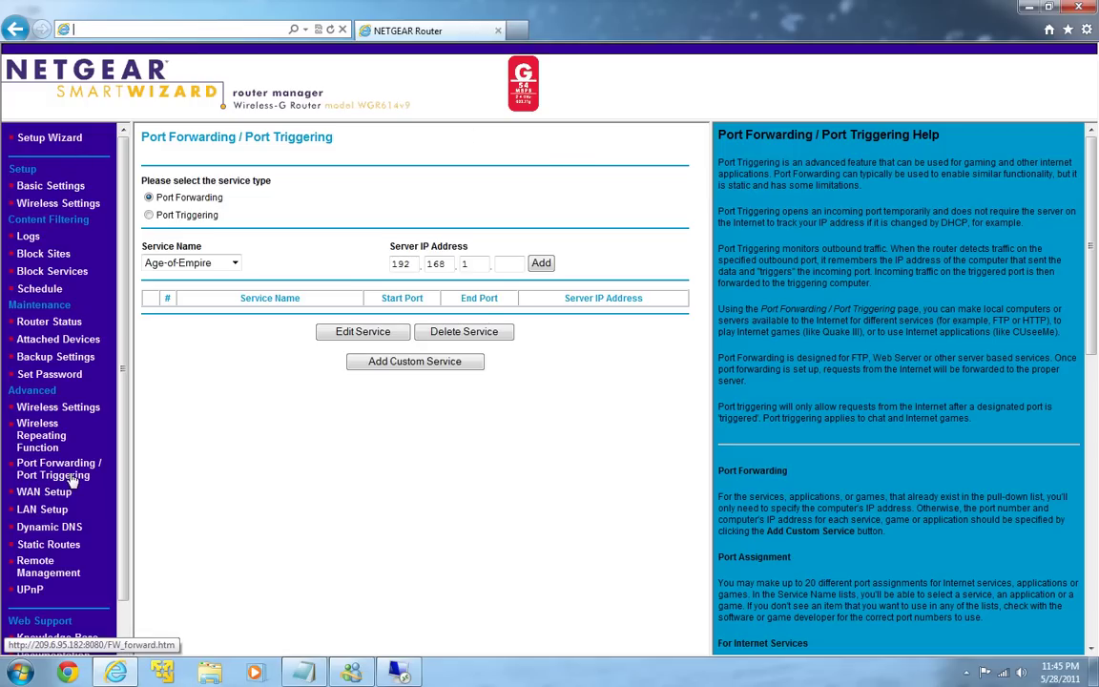
pyautogui.click(410, 366)
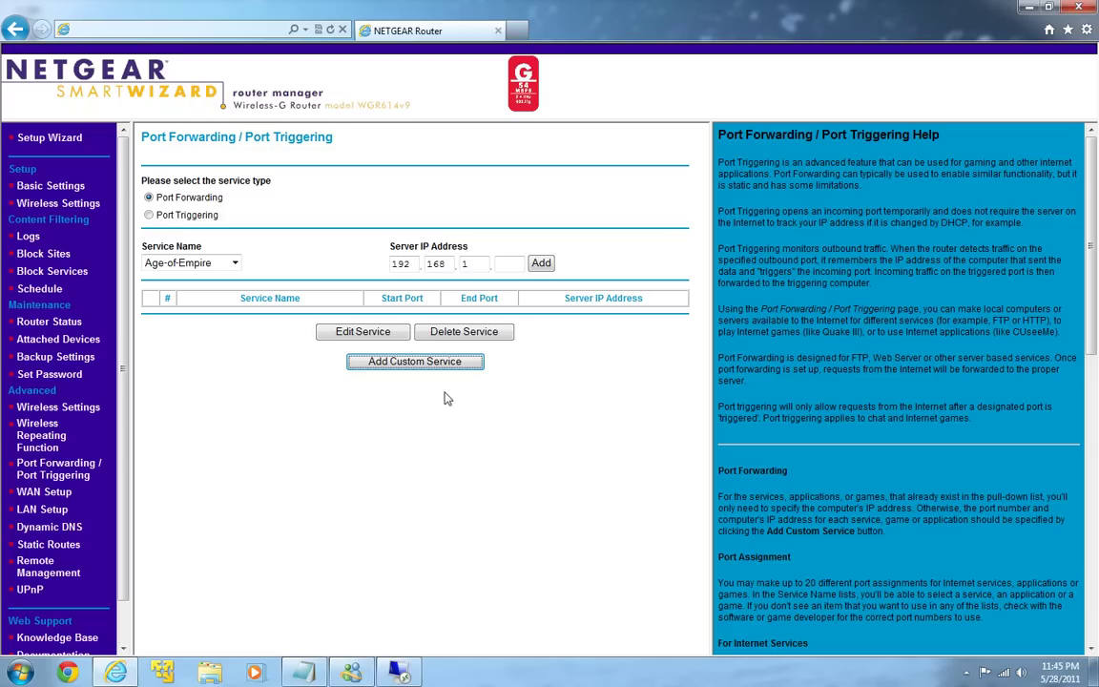
pyautogui.click(364, 360)
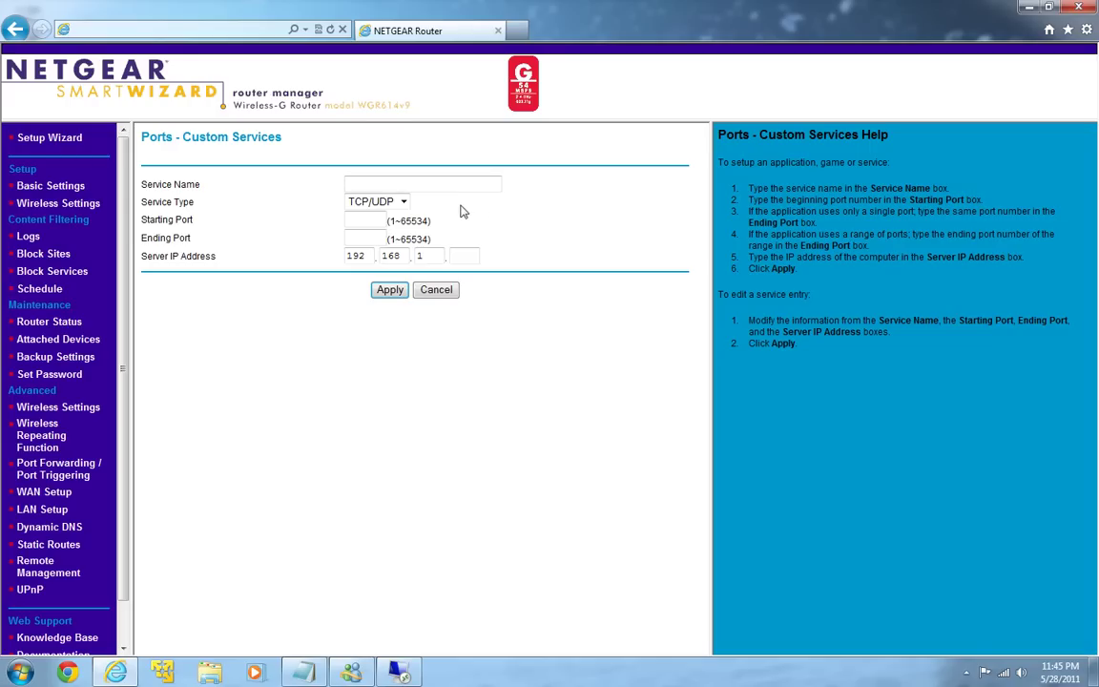
# Step: Fill in the custom service with starting and ending port 3389 and server IP 192.168.1.105, and close the browser without applying
pyautogui.click(361, 218)
pyautogui.write('3389')
pyautogui.click(363, 235)
pyautogui.write('3389')
pyautogui.click(473, 256)
pyautogui.write('105')
pyautogui.click(373, 183)
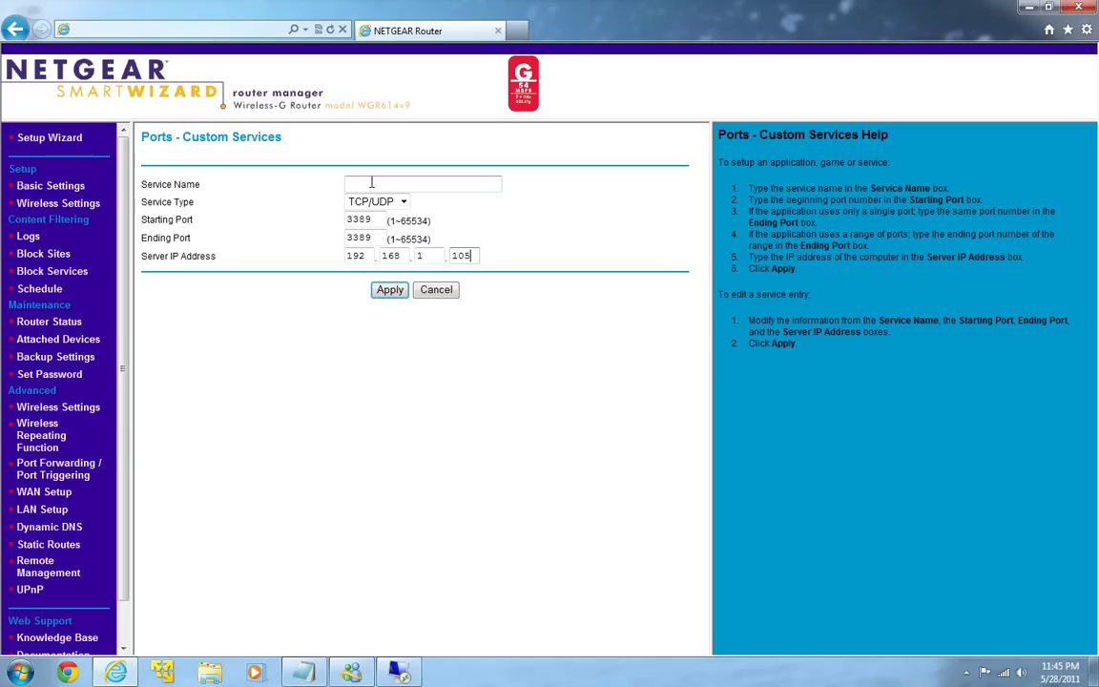
pyautogui.click(1078, 7)
pyautogui.rightClick(358, 107)
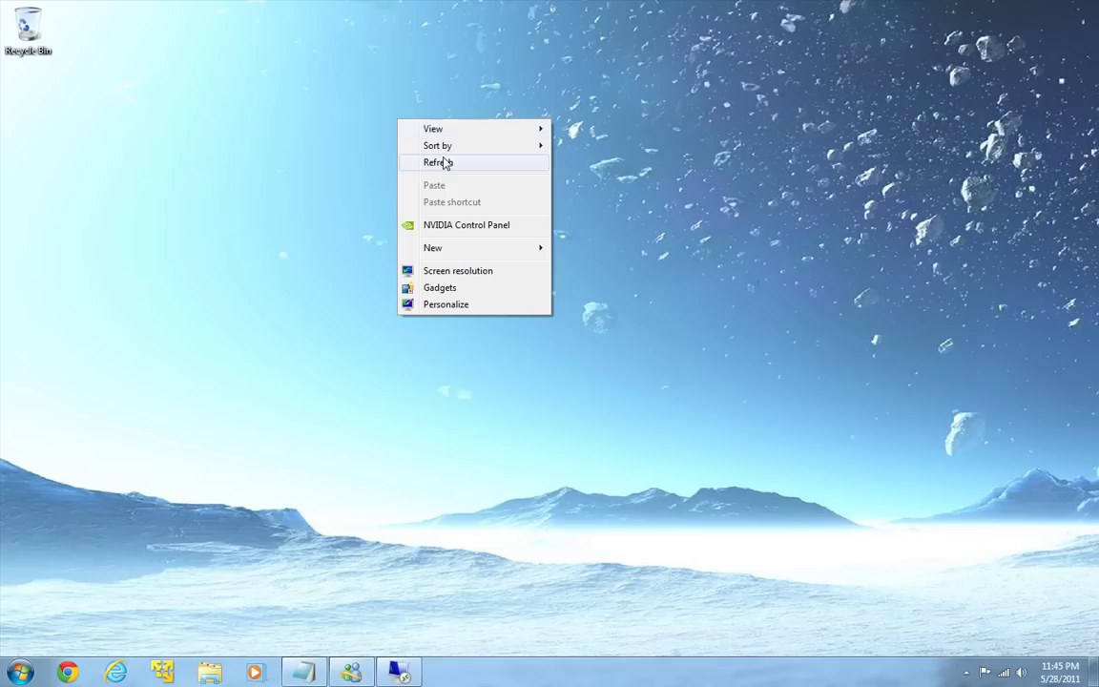
pyautogui.click(444, 162)
pyautogui.rightClick(449, 166)
pyautogui.click(497, 204)
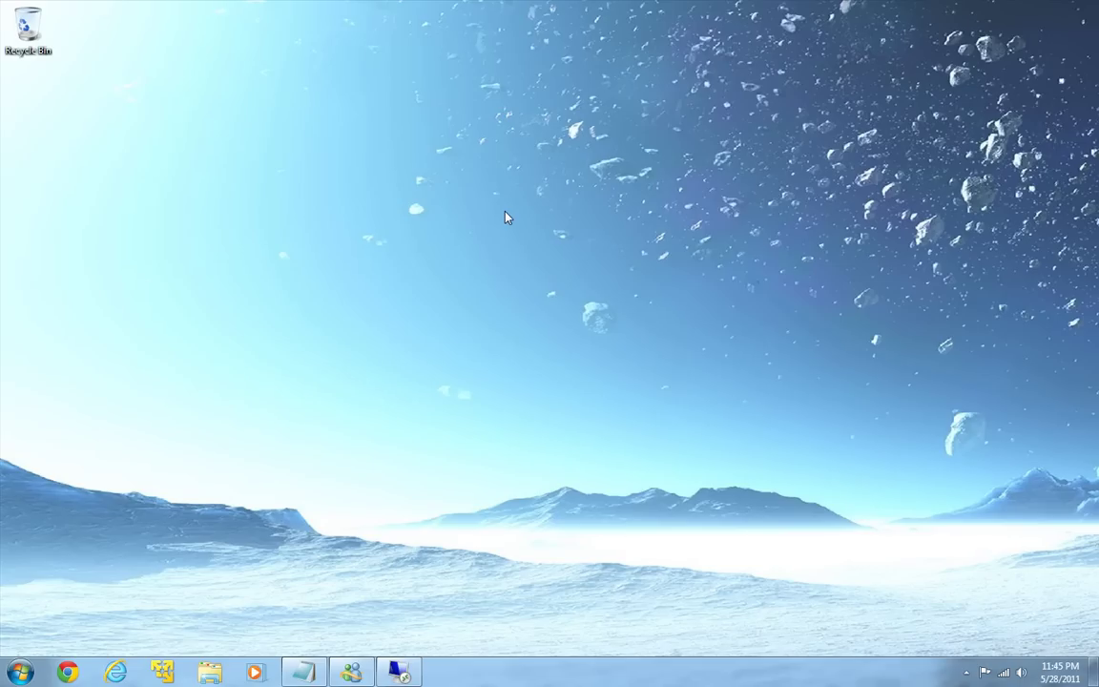
pyautogui.rightClick(376, 128)
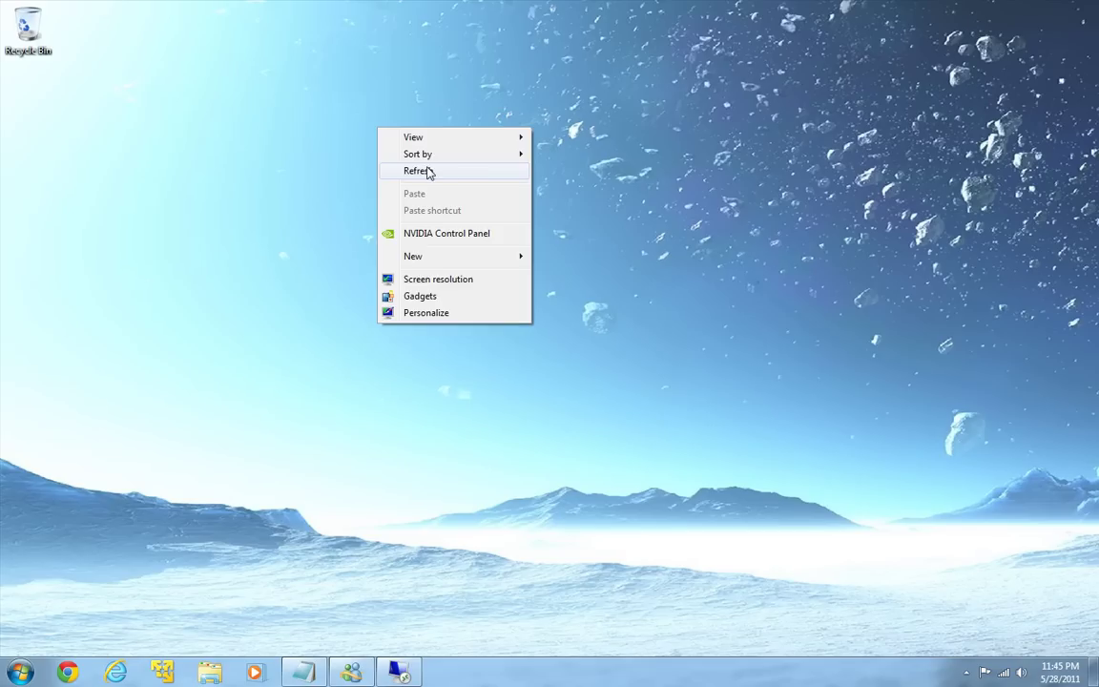
pyautogui.rightClick(429, 170)
pyautogui.rightClick(305, 109)
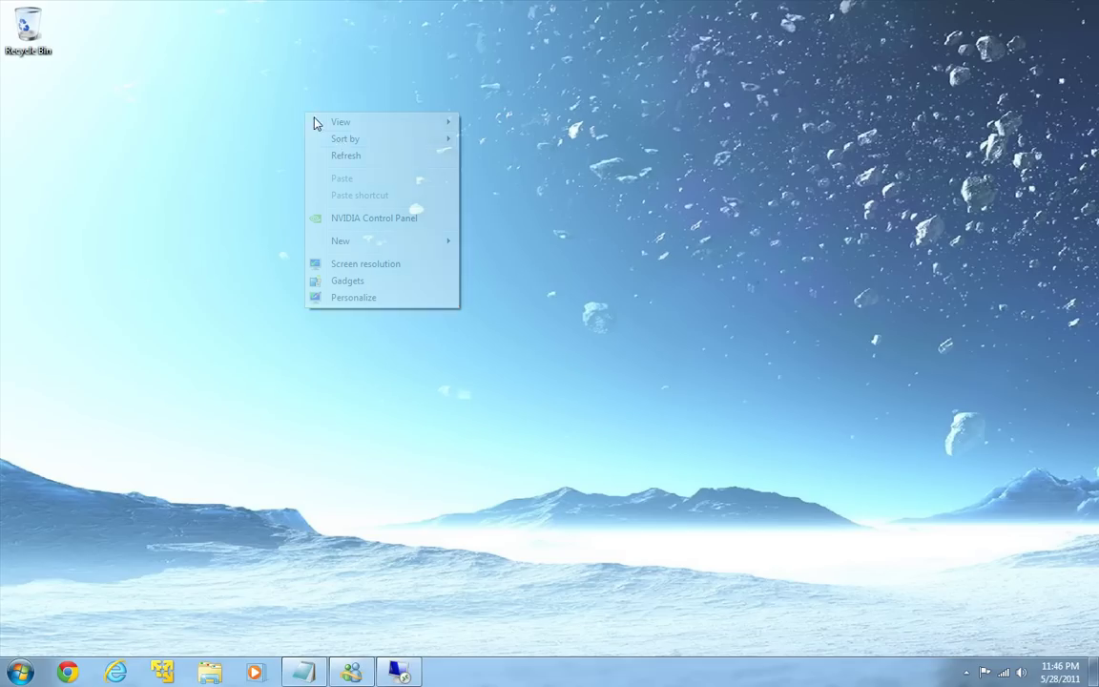
pyautogui.click(353, 158)
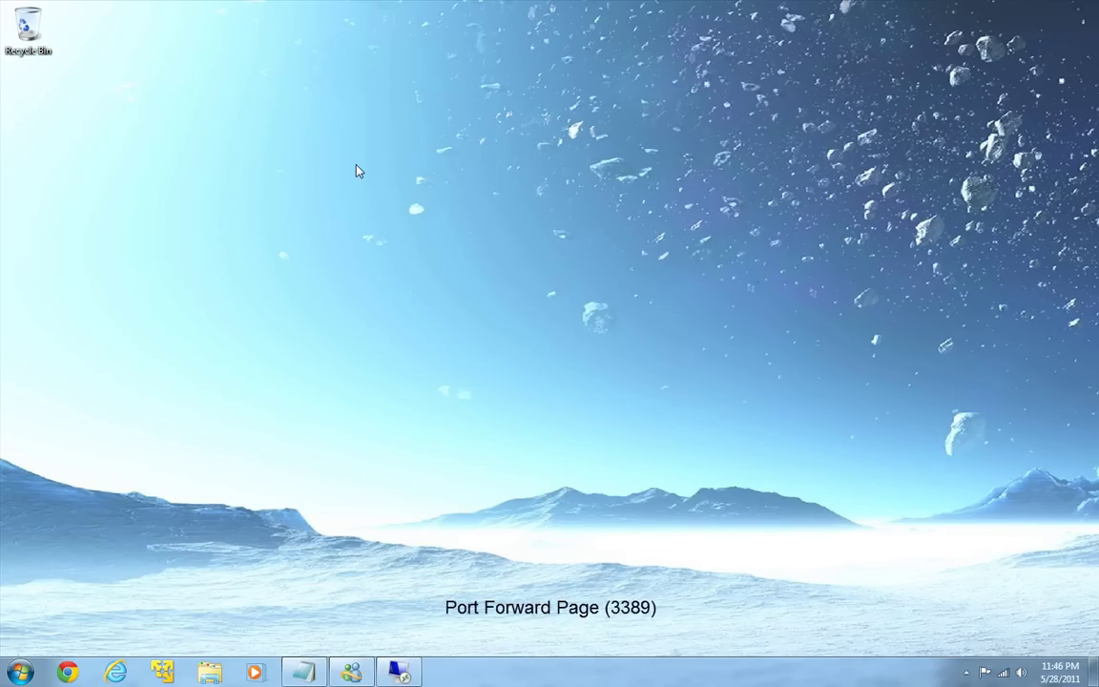
pyautogui.rightClick(356, 169)
pyautogui.click(442, 211)
# Step: Switch to Internet Explorer, load whatismyip.com to look up the public IP address, and close the browser
pyautogui.click(116, 671)
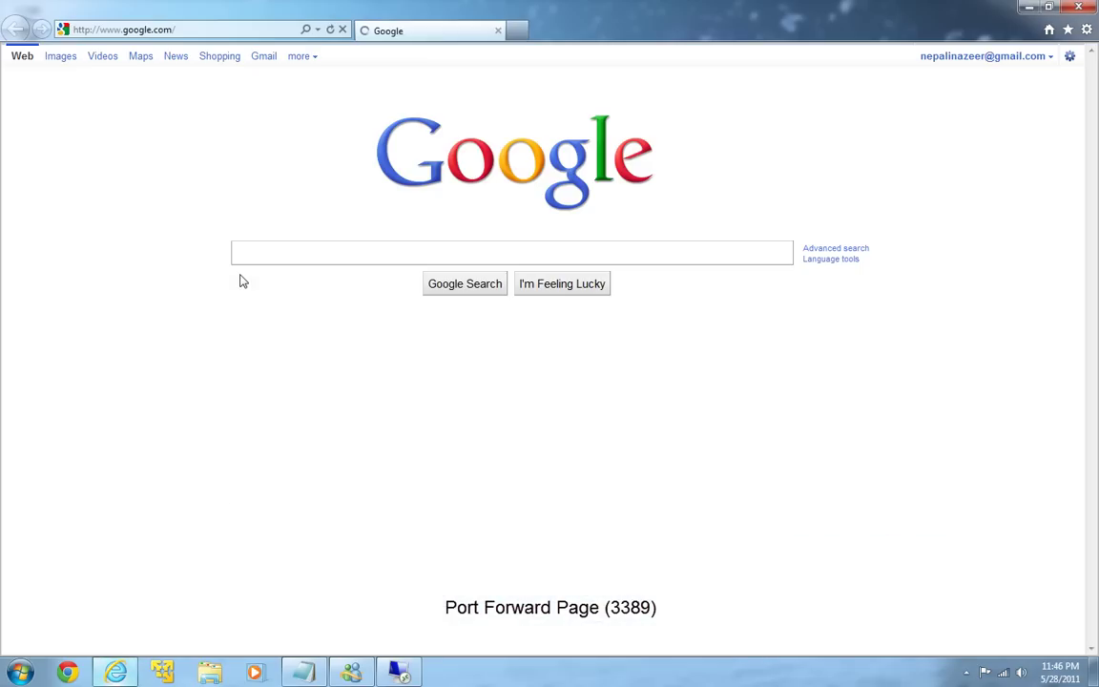
pyautogui.click(189, 30)
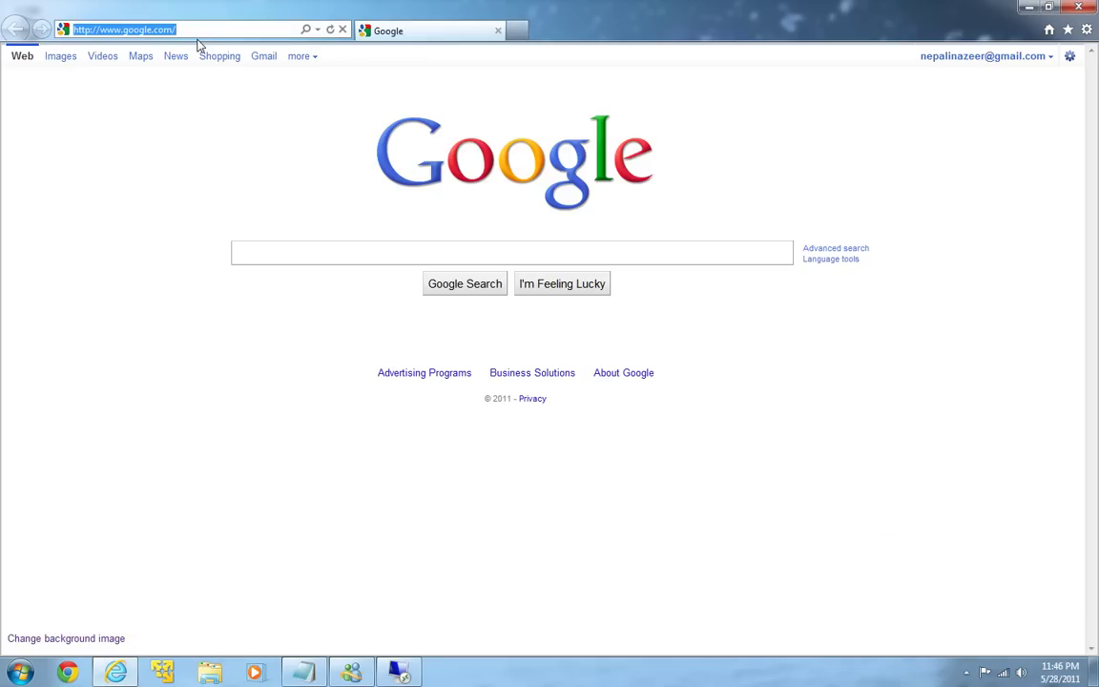
pyautogui.write('whatismyip')
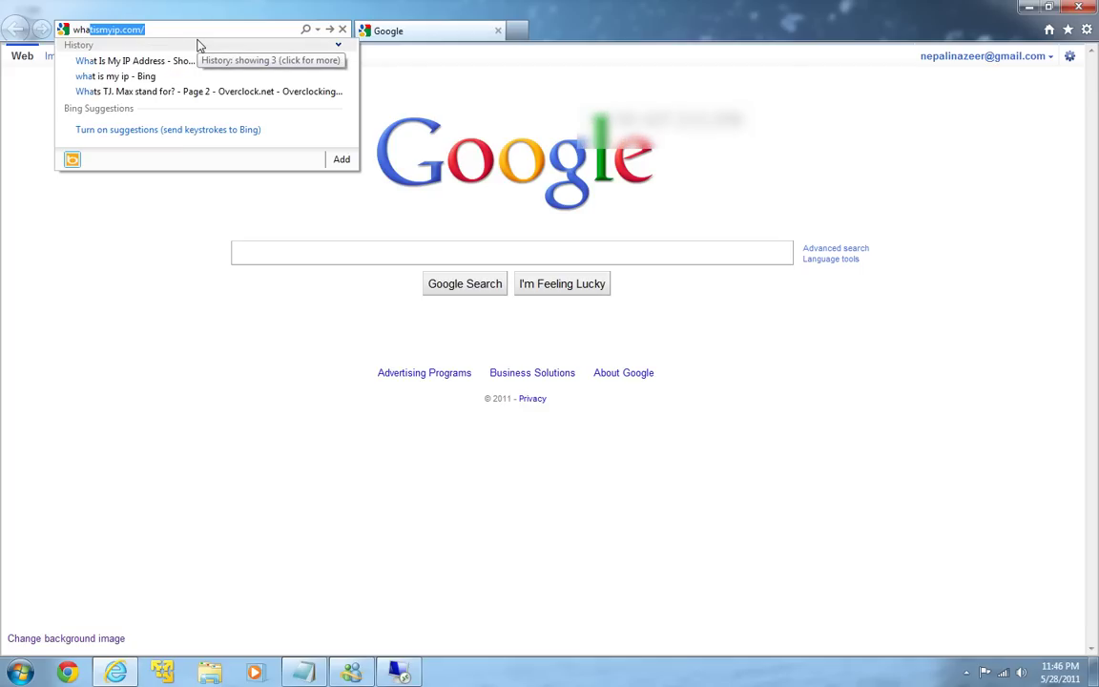
pyautogui.press('Return')
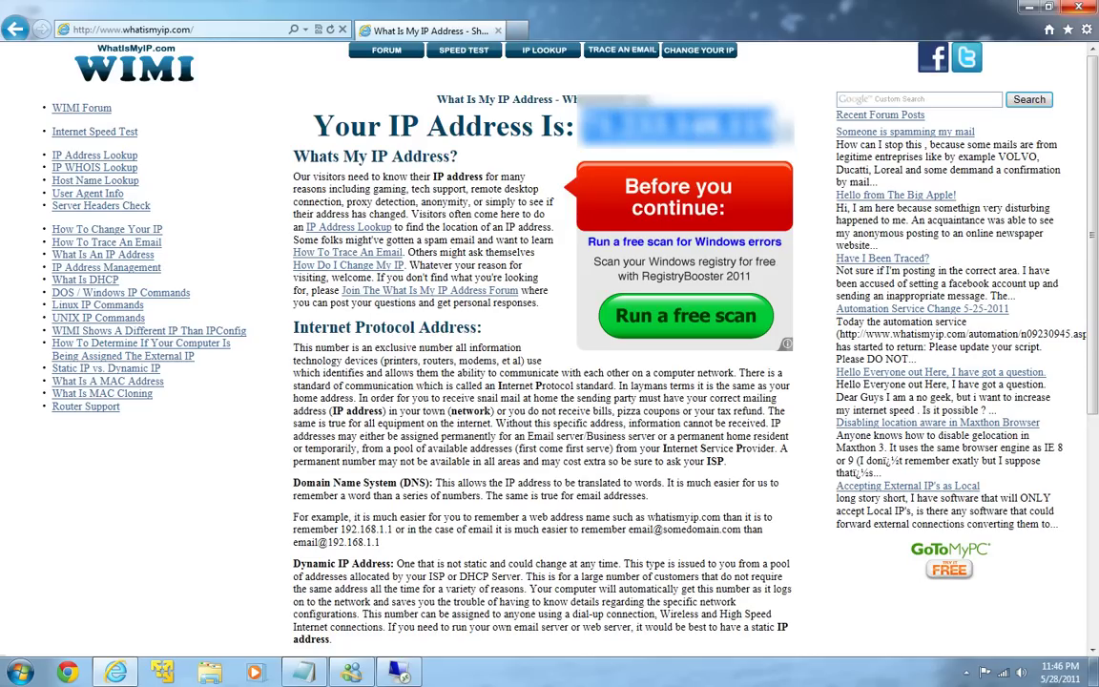
pyautogui.click(1080, 8)
pyautogui.rightClick(530, 153)
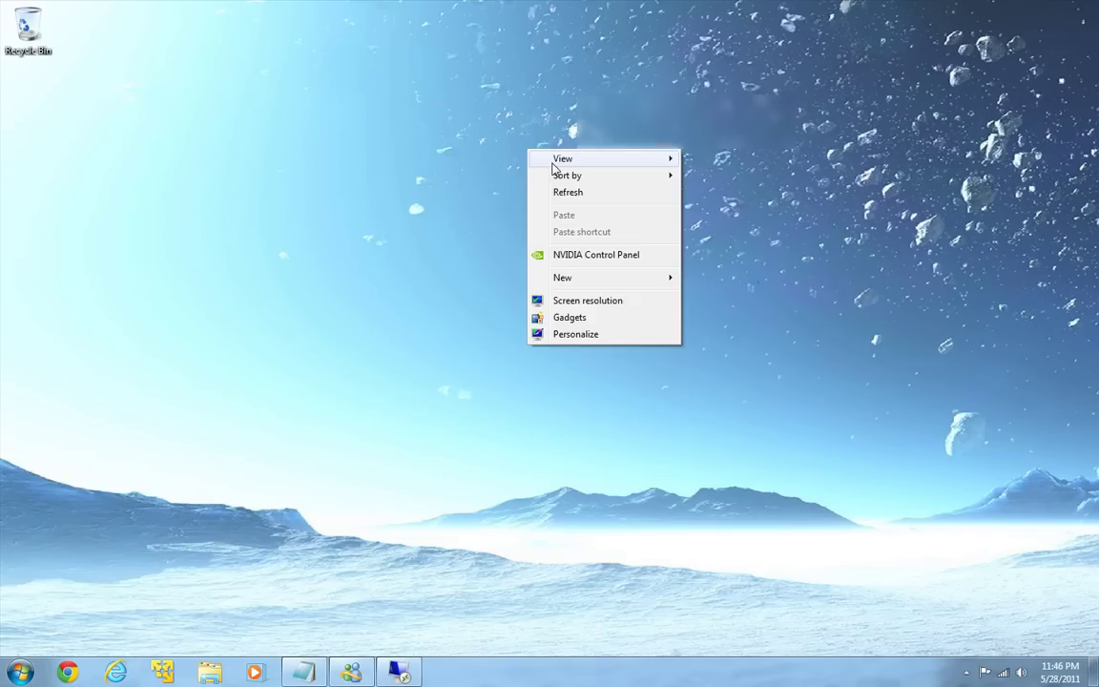
pyautogui.click(576, 190)
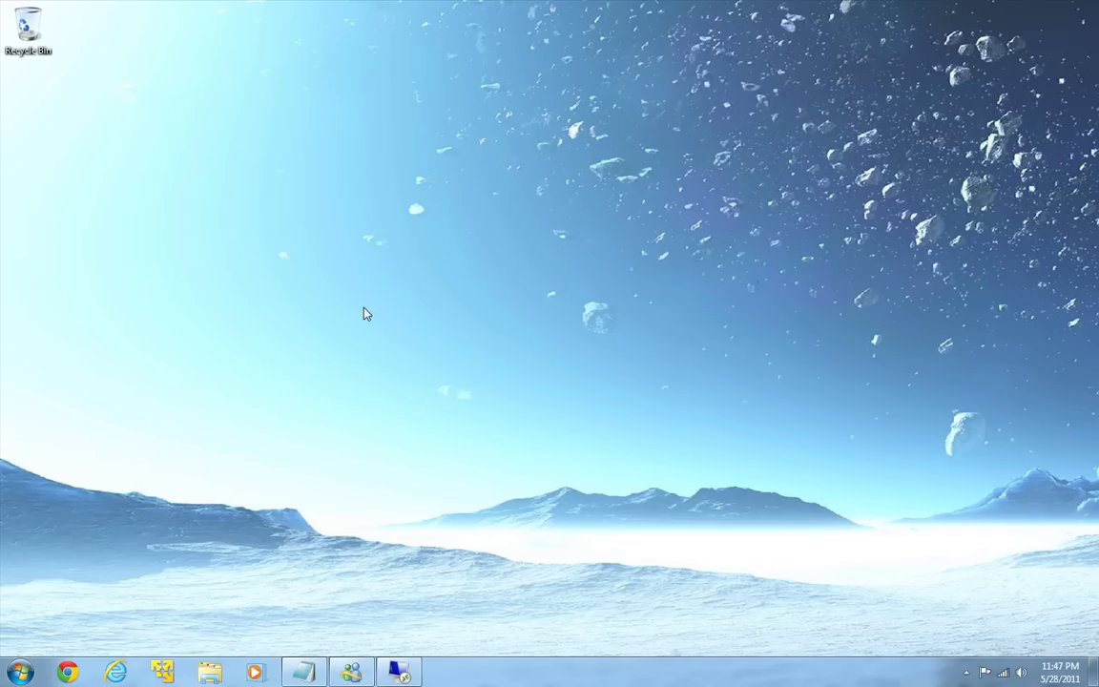
pyautogui.rightClick(309, 171)
pyautogui.click(335, 219)
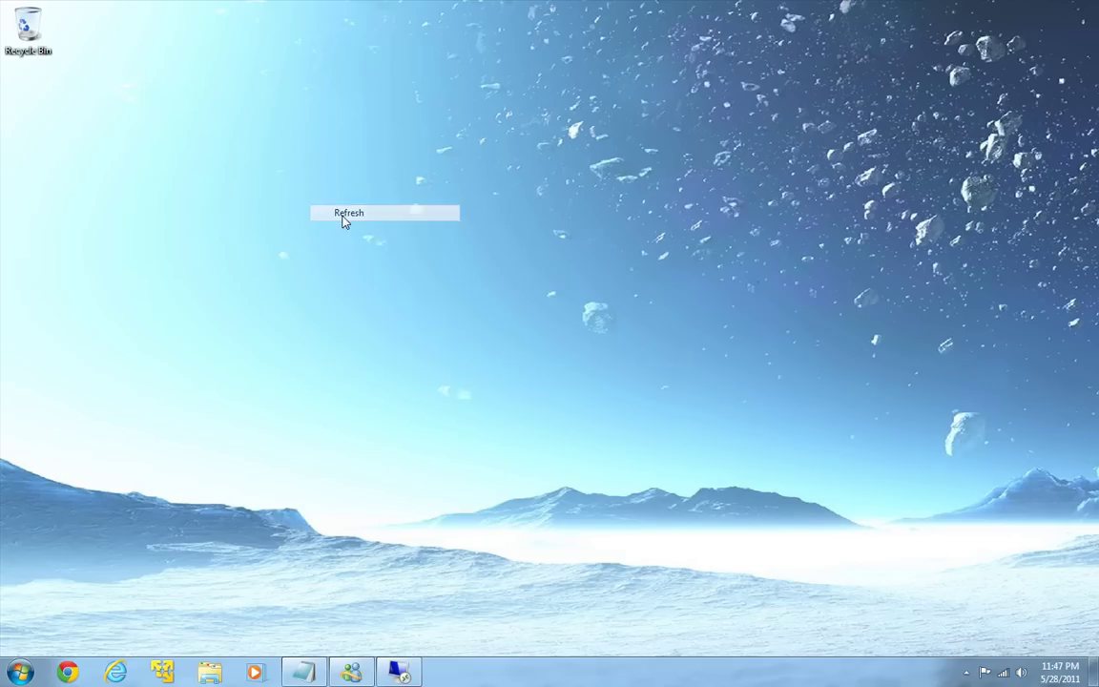
pyautogui.rightClick(344, 216)
pyautogui.click(388, 259)
pyautogui.rightClick(391, 262)
pyautogui.click(412, 305)
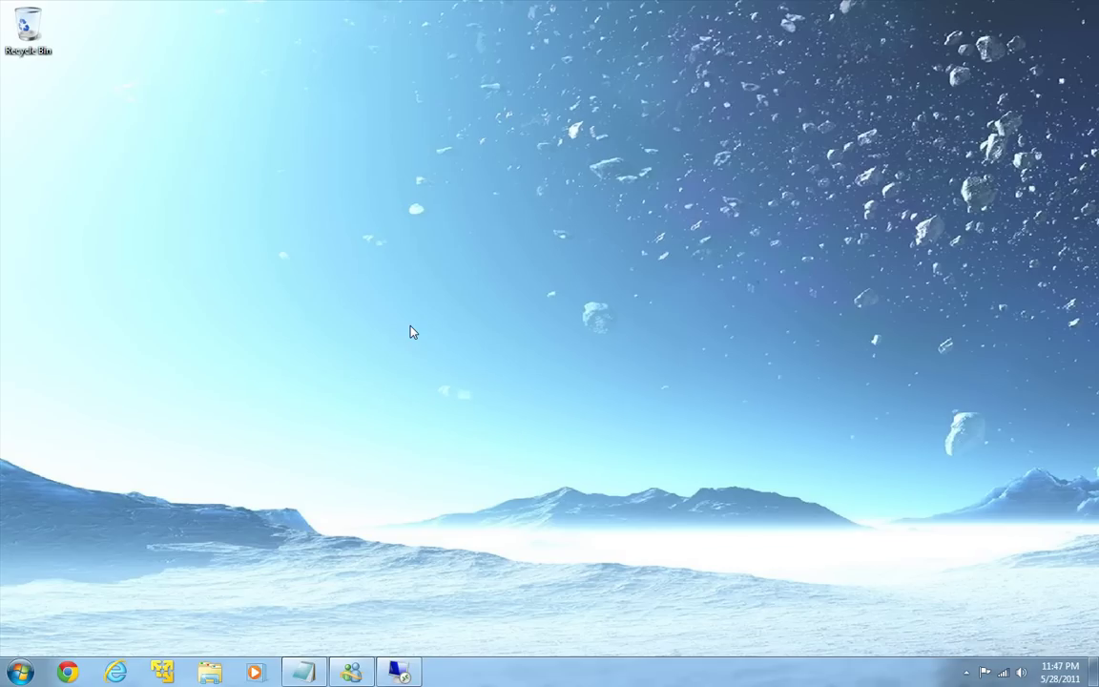
# Step: Launch Remote Desktop Connection and enter 65.427.212.256:3389 as the computer to connect to
pyautogui.click(17, 667)
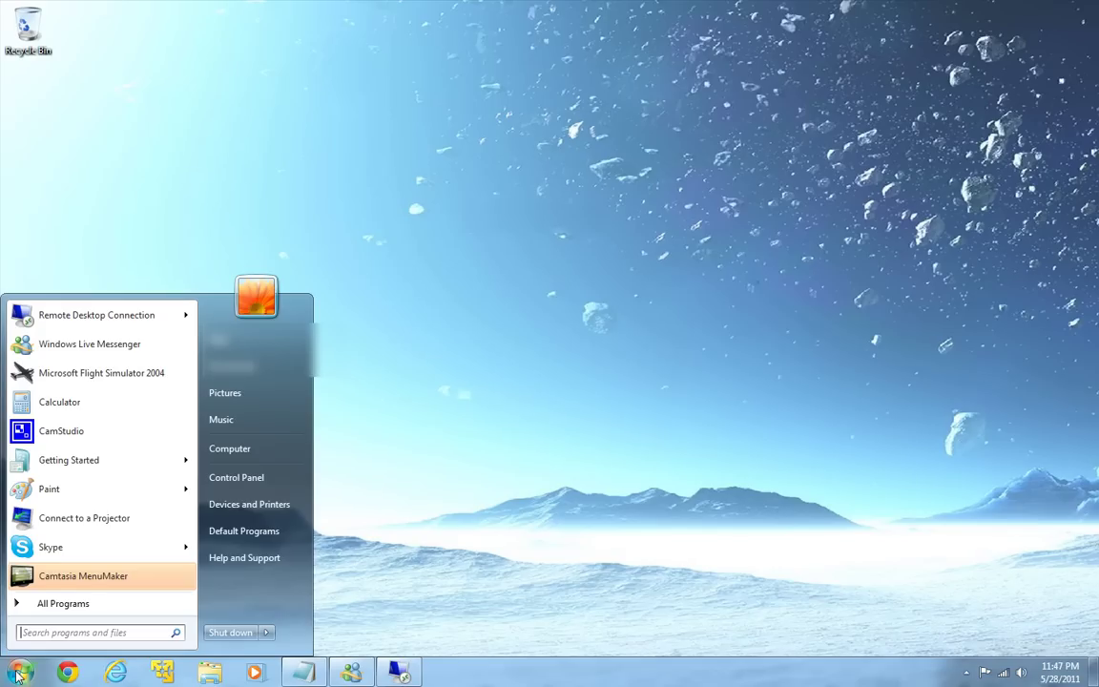
pyautogui.click(78, 317)
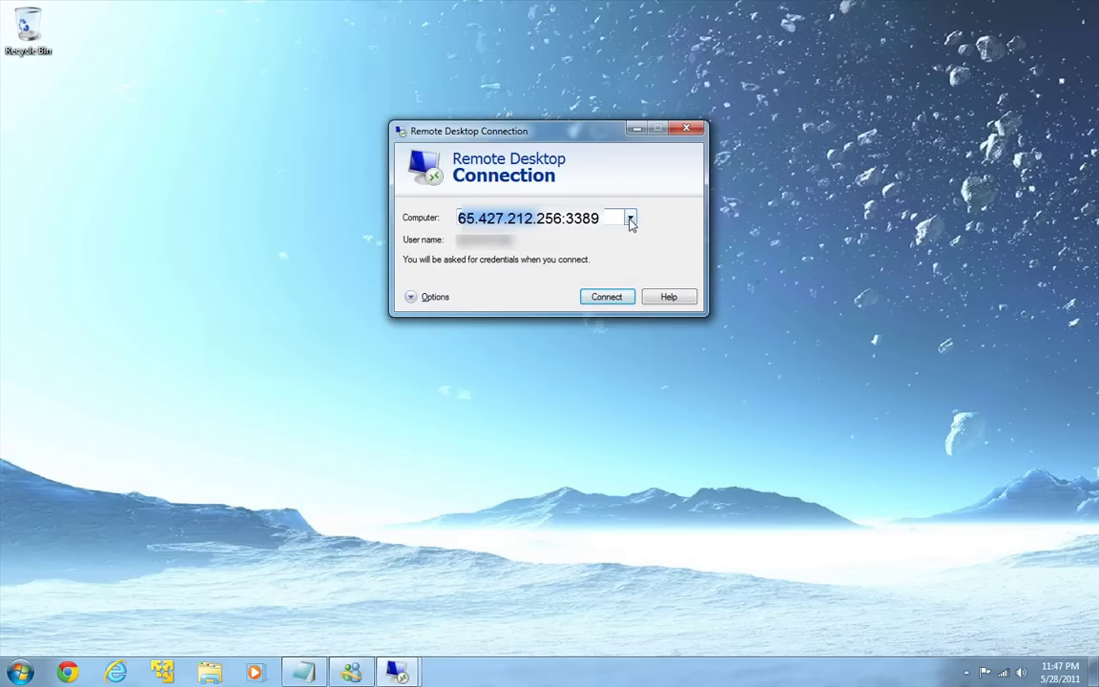
pyautogui.press('BackSpace')
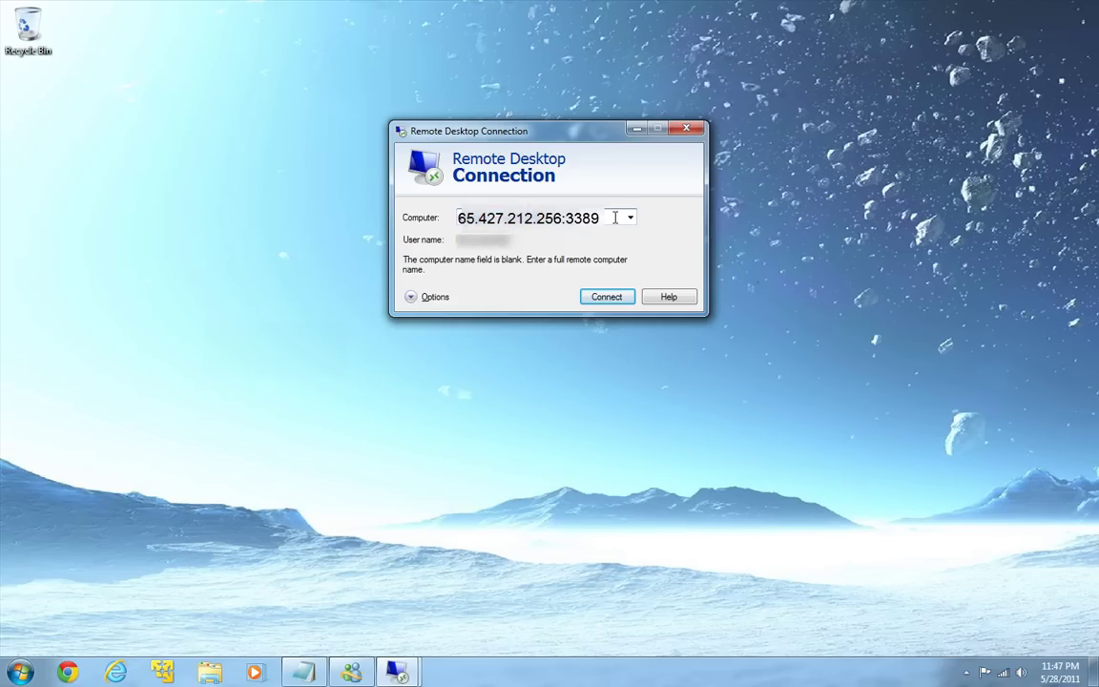
pyautogui.write('65.427.212.256:3389')
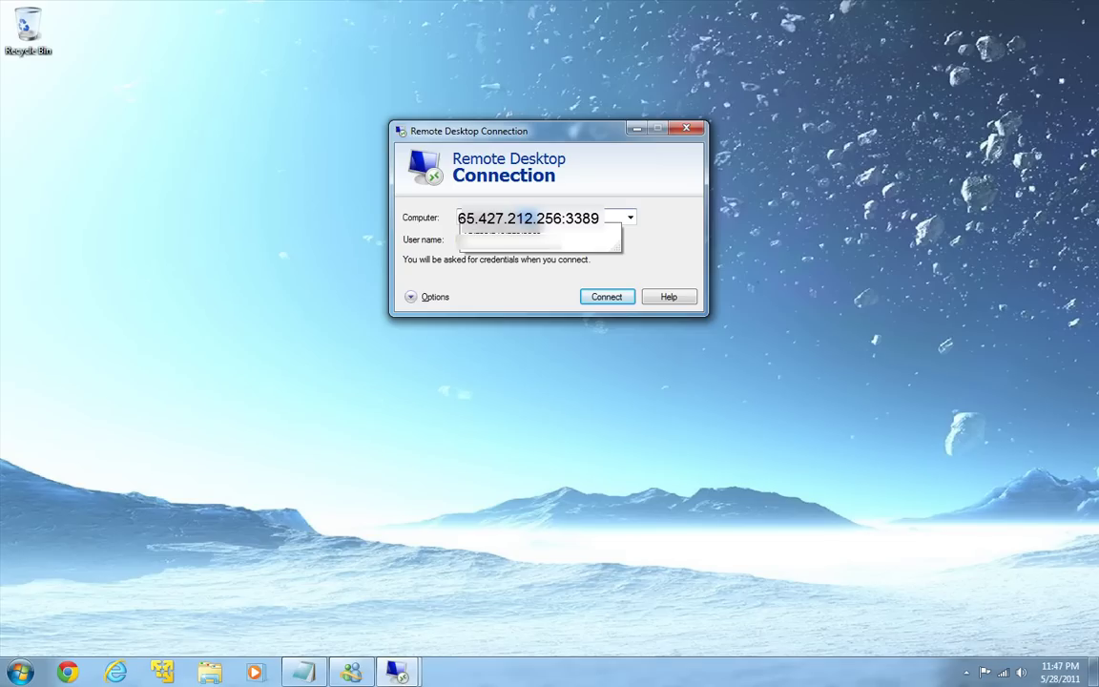
pyautogui.click(615, 217)
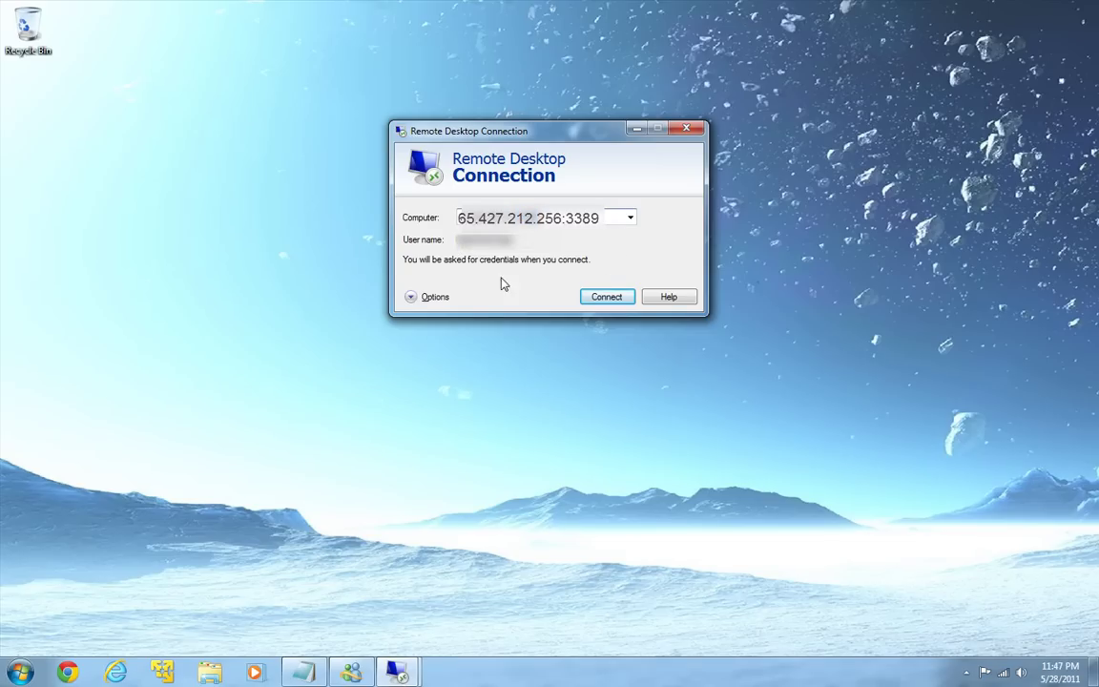
# Step: Show the full connection options and clear the stored user name for the remote computer
pyautogui.click(410, 296)
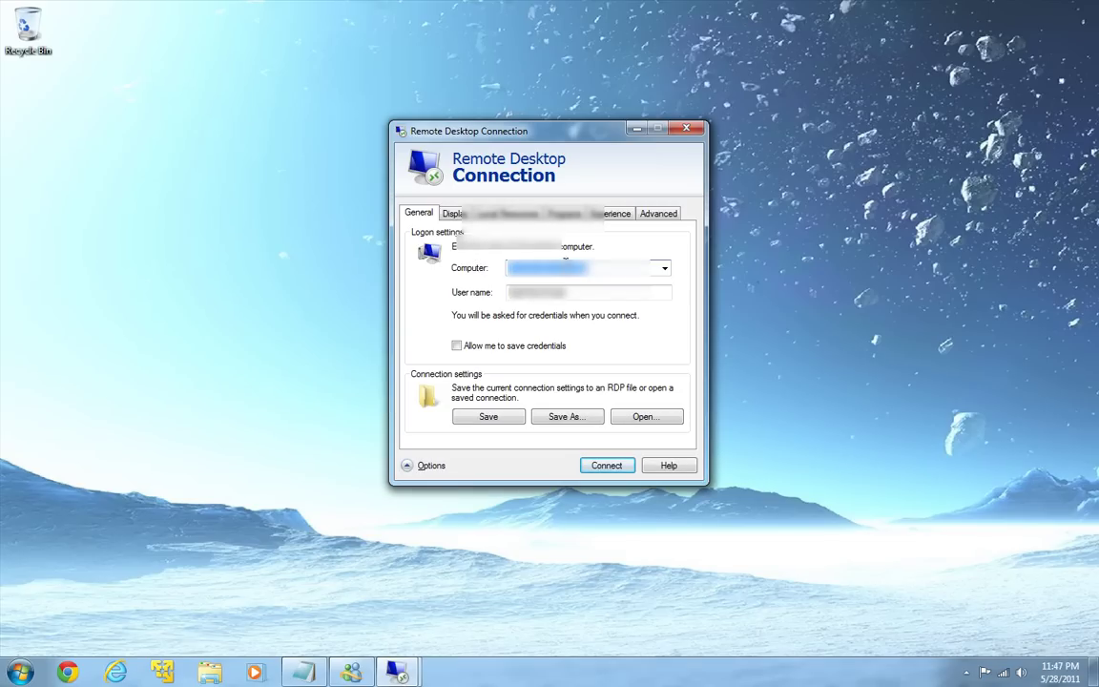
pyautogui.press('Tab')
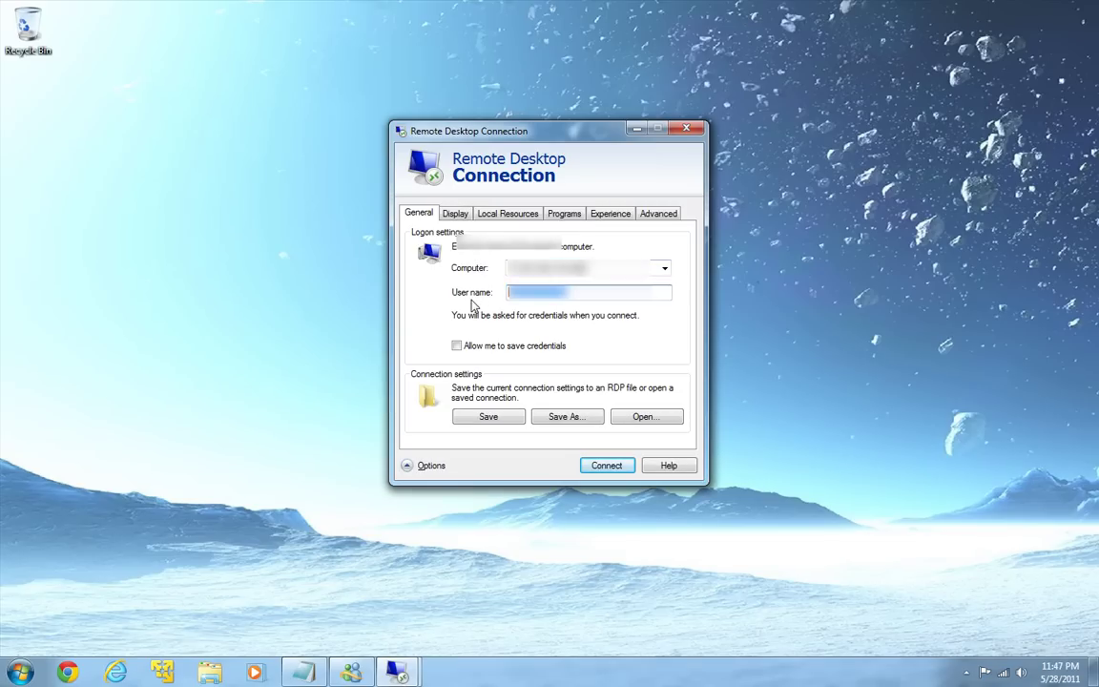
pyautogui.press('BackSpace')
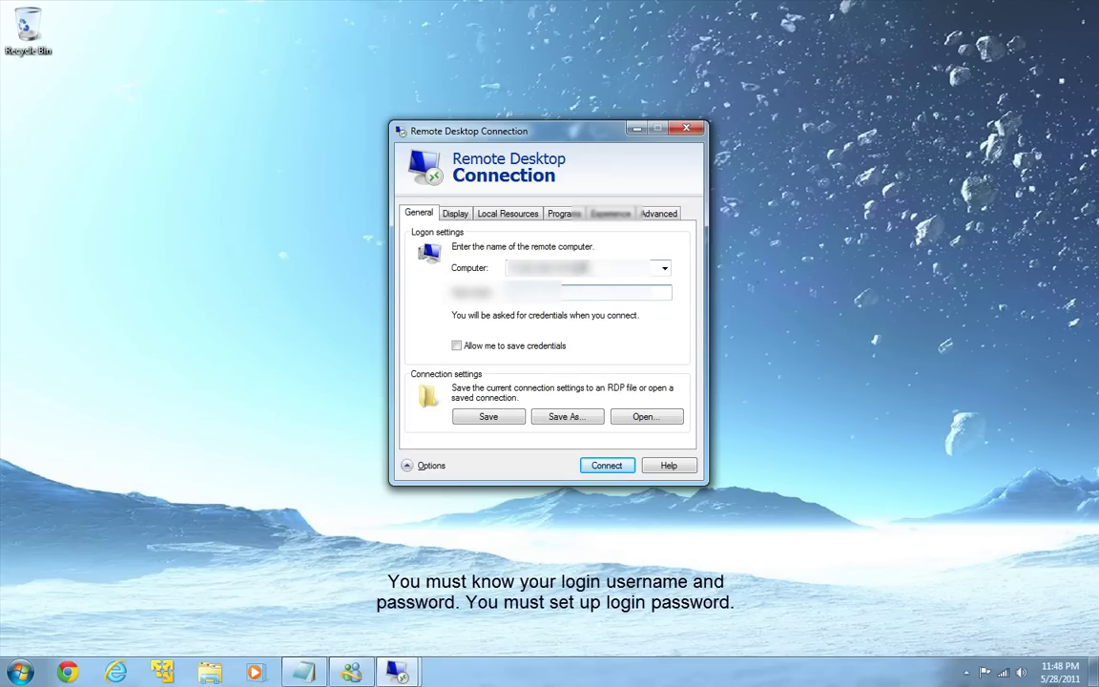
# Step: Connect to the remote computer, enter the account password, and accept the untrusted certificate
pyautogui.click(607, 465)
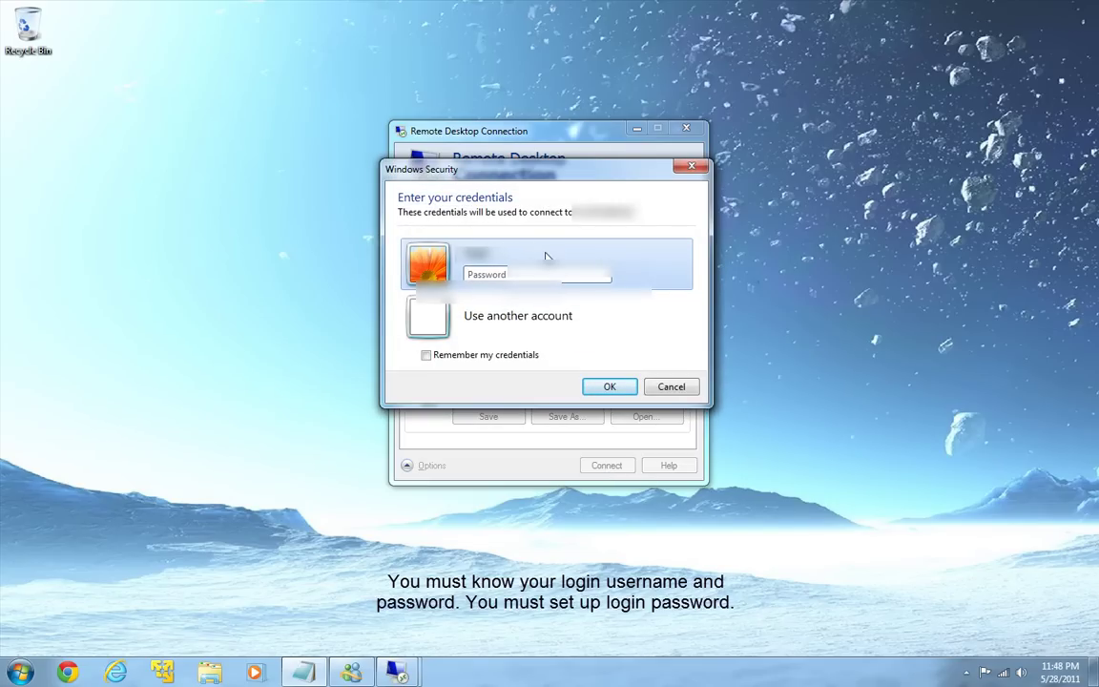
pyautogui.click(493, 274)
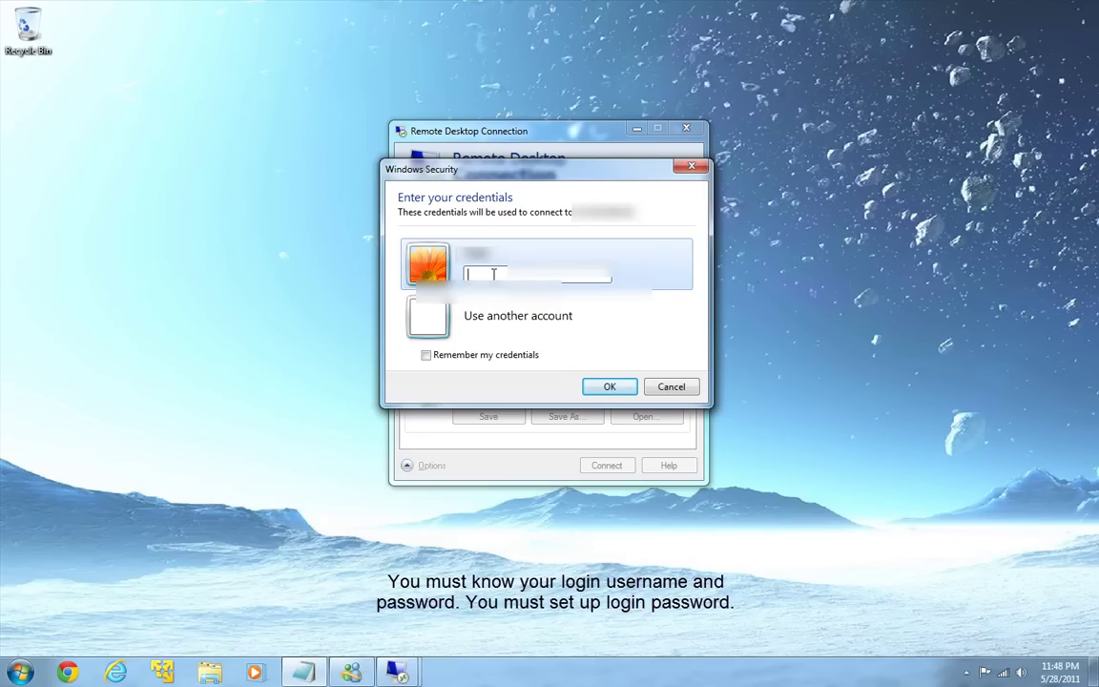
pyautogui.write('•••••')
pyautogui.press('BackSpace')
pyautogui.press('BackSpace')
pyautogui.press('BackSpace')
pyautogui.press('BackSpace')
pyautogui.press('BackSpace')
pyautogui.write('••••••••')
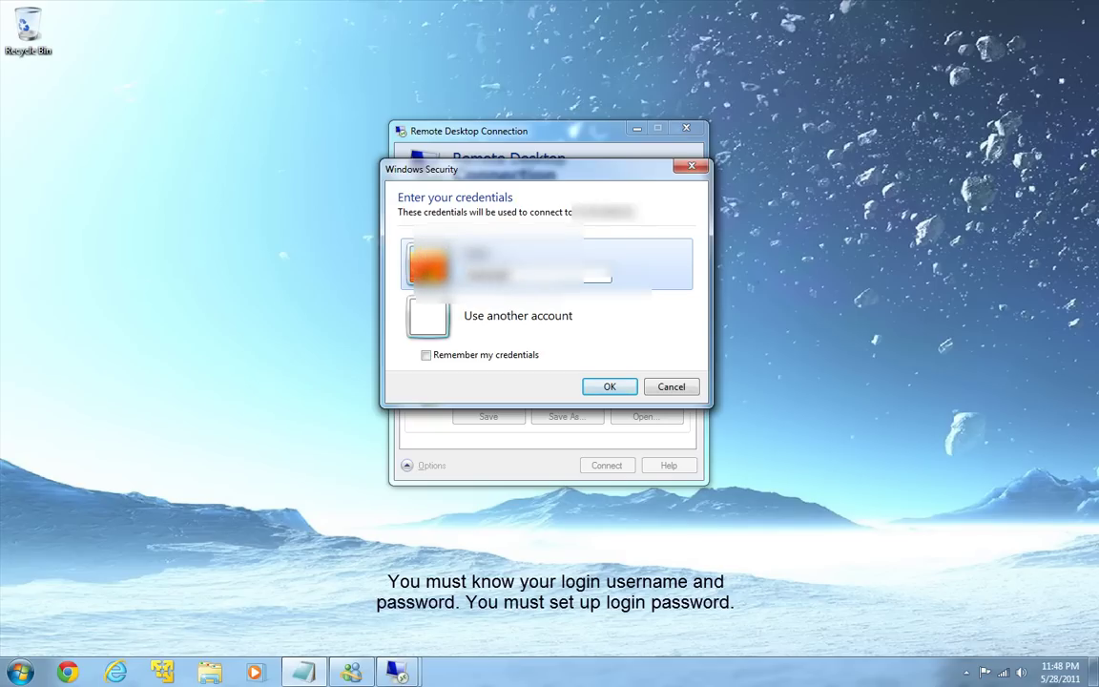
pyautogui.press('Return')
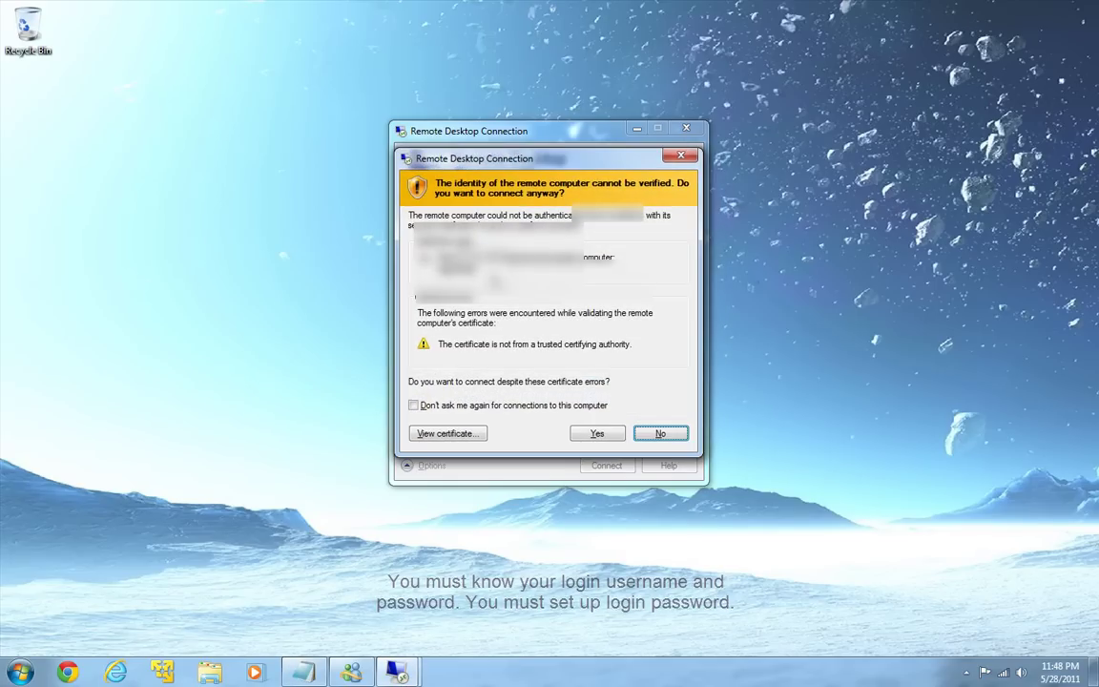
pyautogui.click(595, 434)
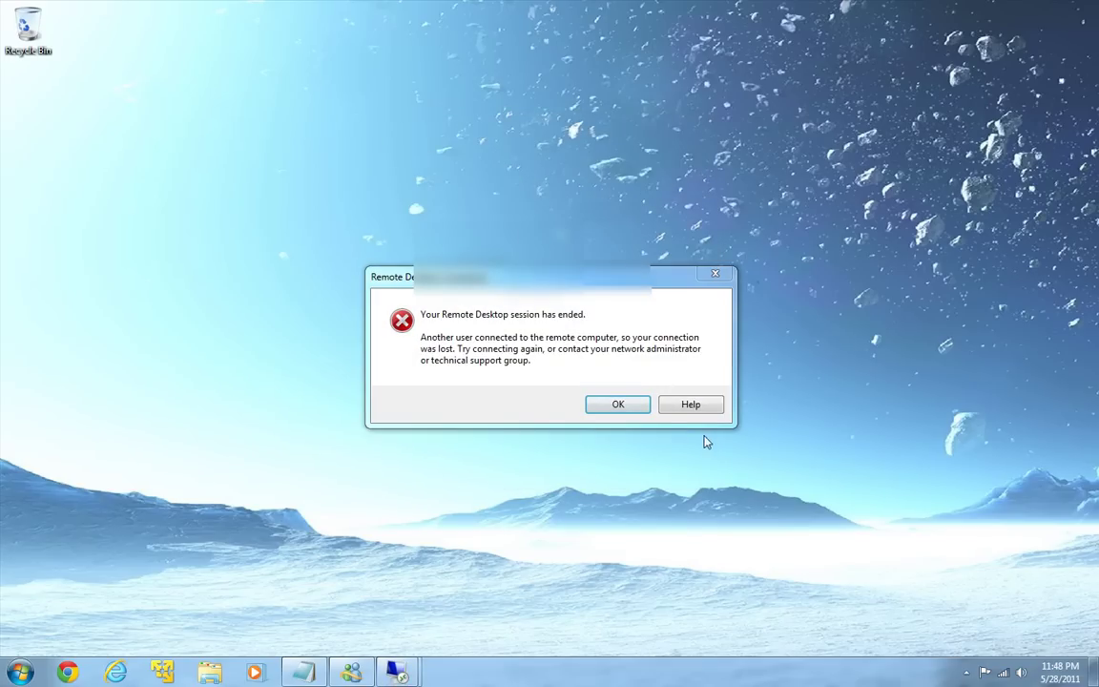
# Step: Dismiss the ended-session message and close the leftover Remote Desktop Connection dialog
pyautogui.click(617, 408)
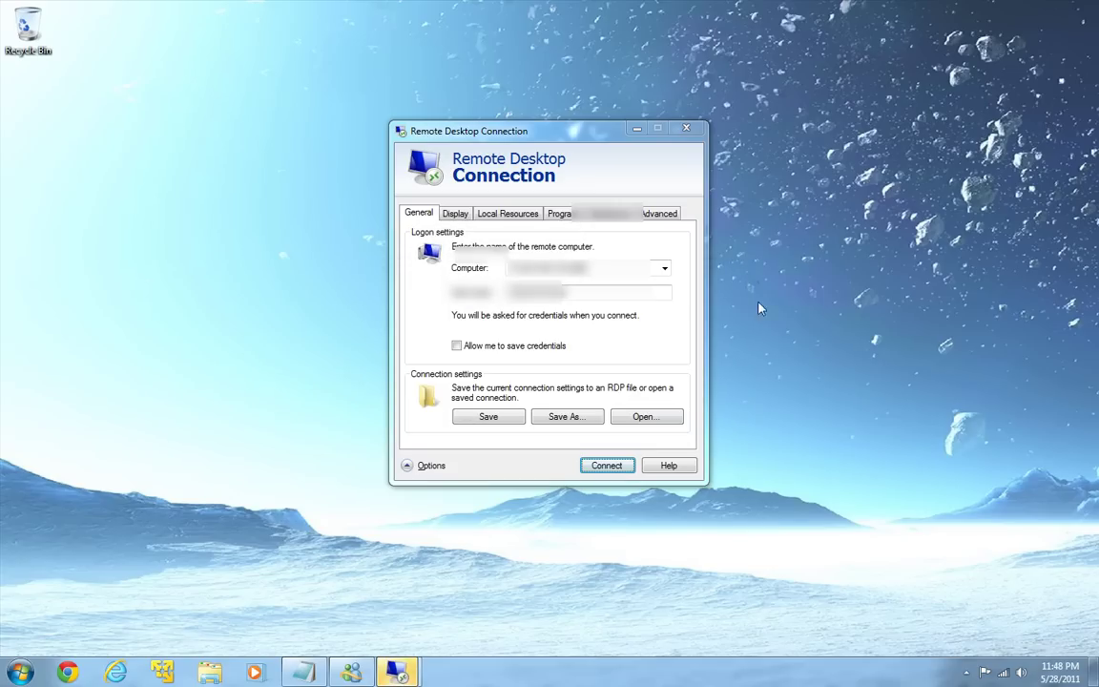
pyautogui.click(687, 129)
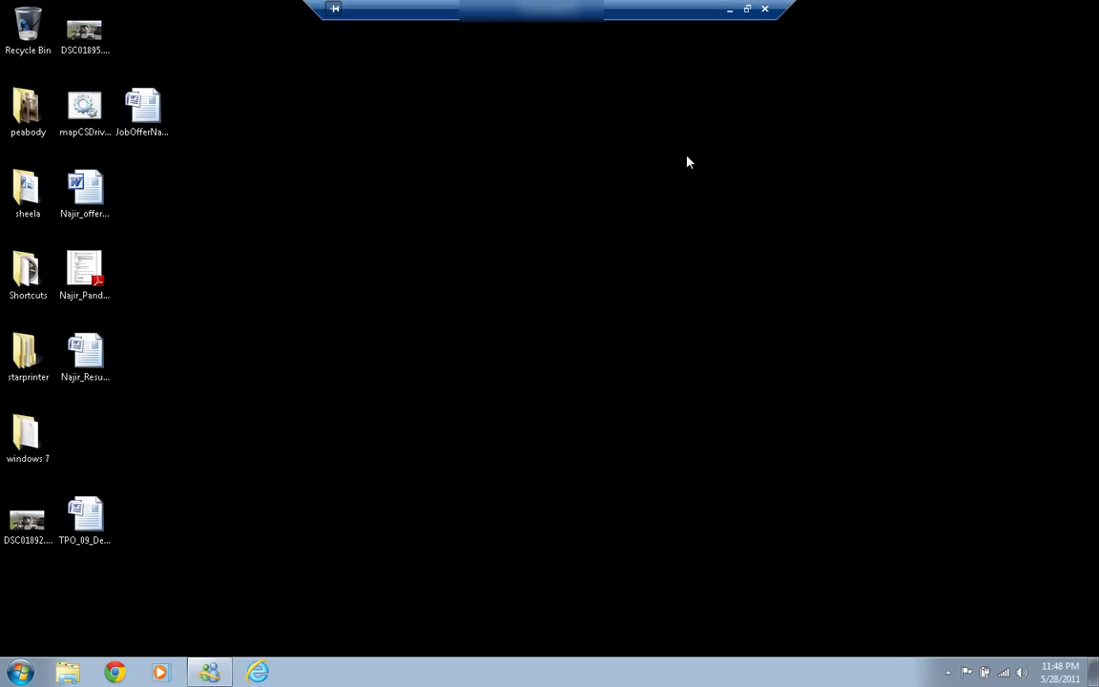
# Step: Show the remote session in a window, refresh the local and remote desktops, and return the session to full screen
pyautogui.doubleClick(680, 15)
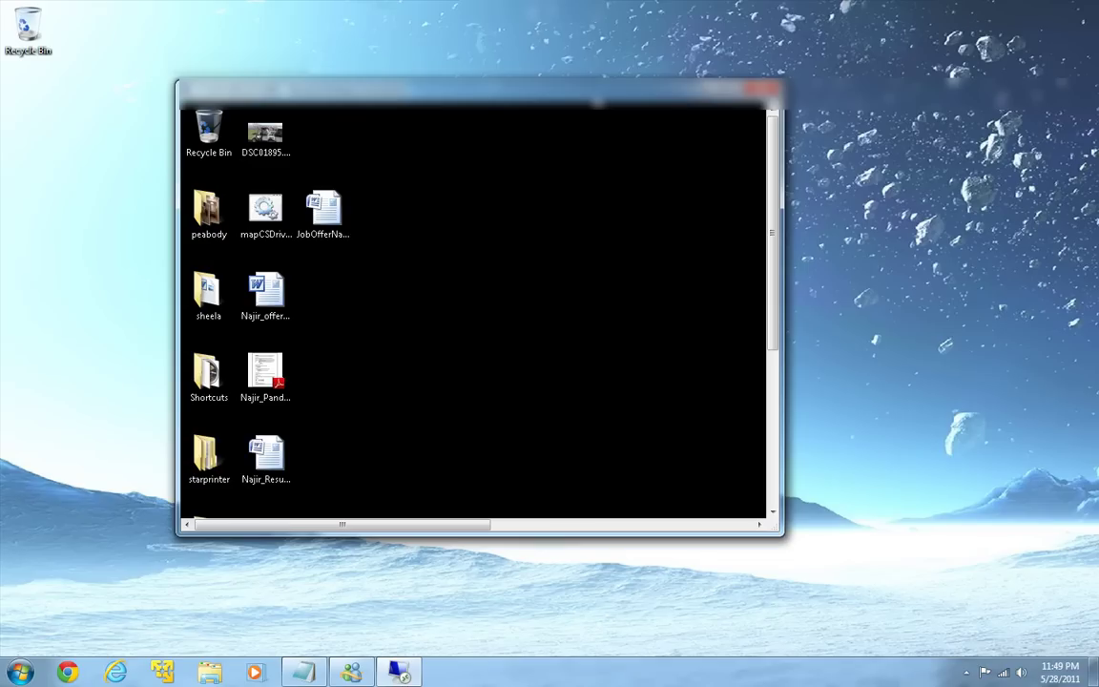
pyautogui.moveTo(511, 98); pyautogui.dragTo(501, 72)
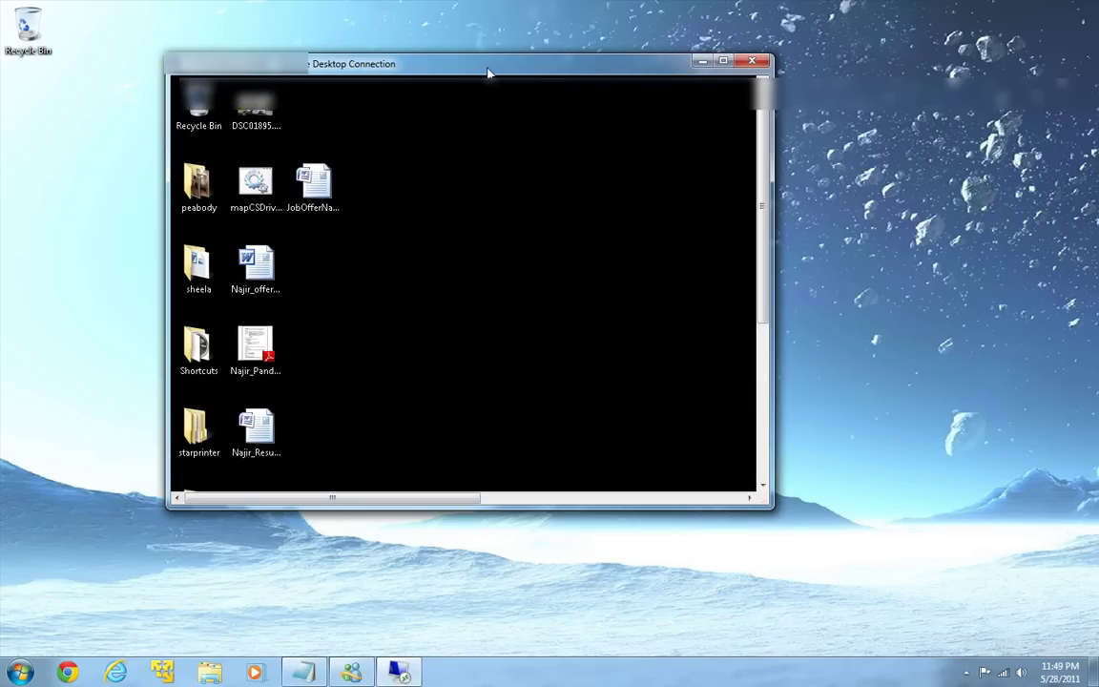
pyautogui.rightClick(43, 279)
pyautogui.click(72, 328)
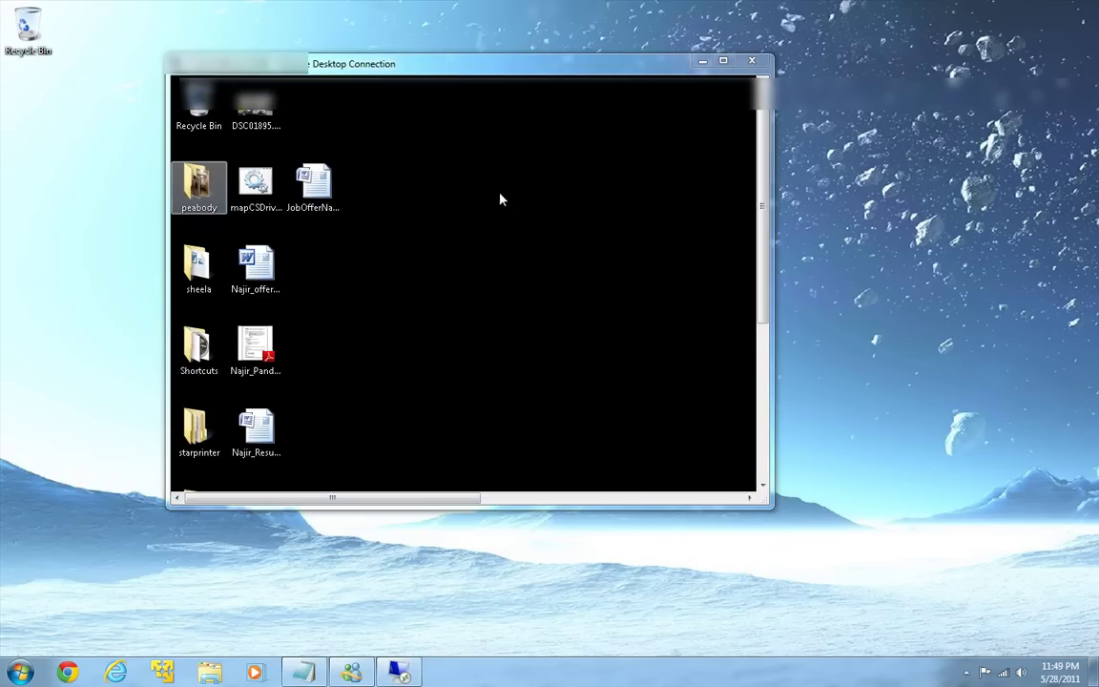
pyautogui.rightClick(500, 196)
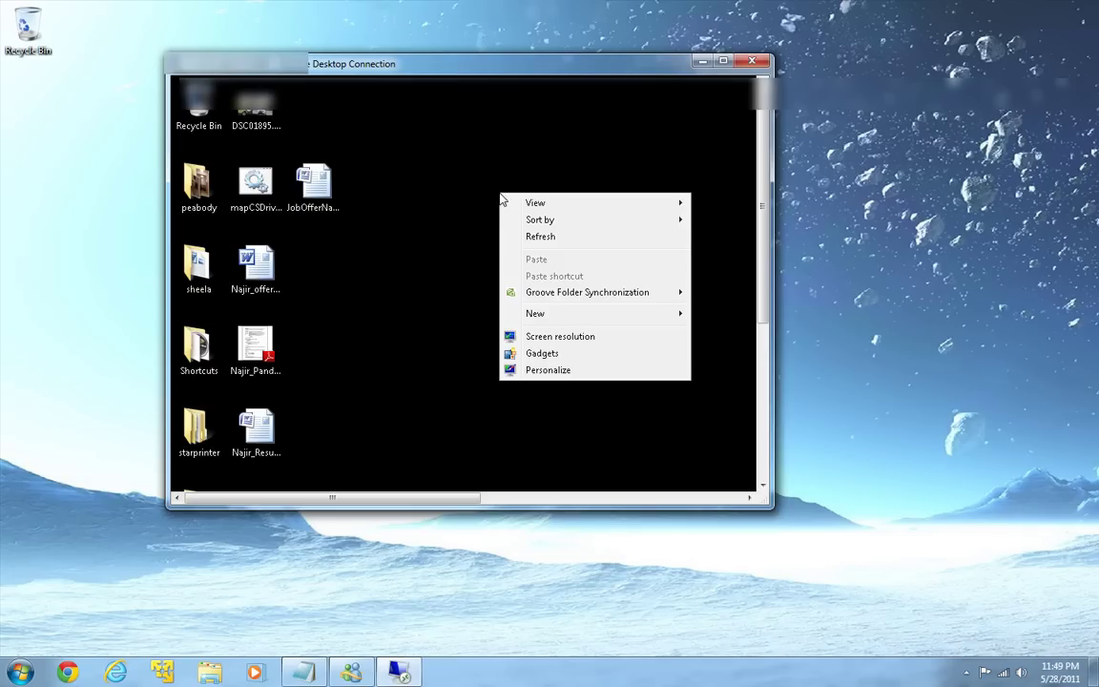
pyautogui.click(532, 237)
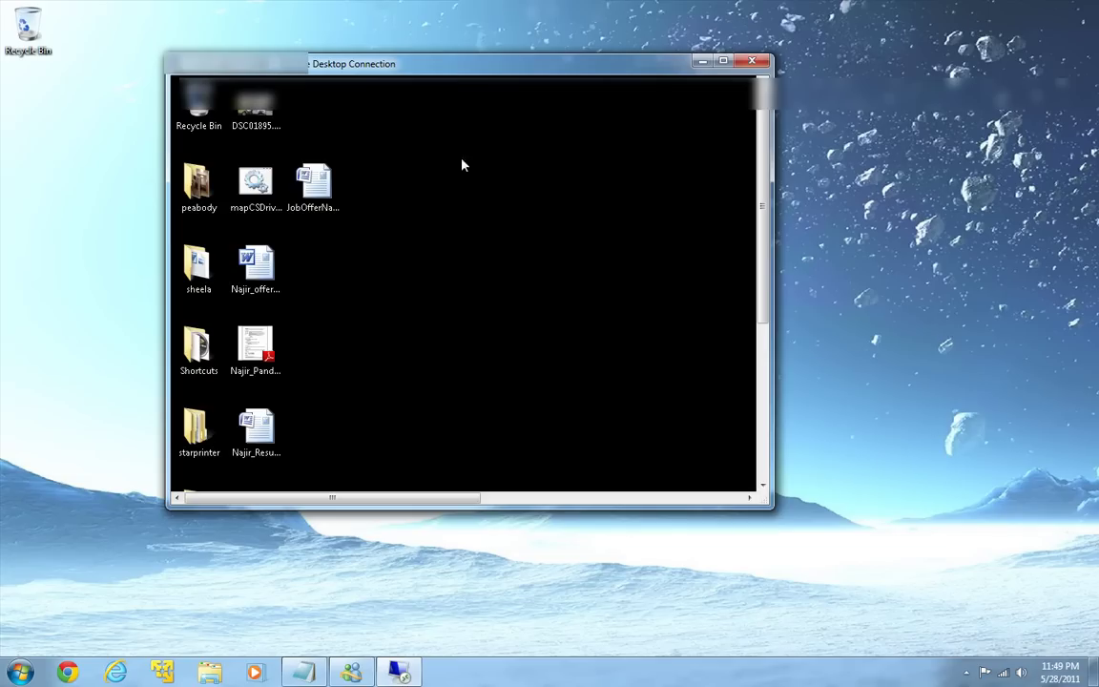
pyautogui.doubleClick(474, 66)
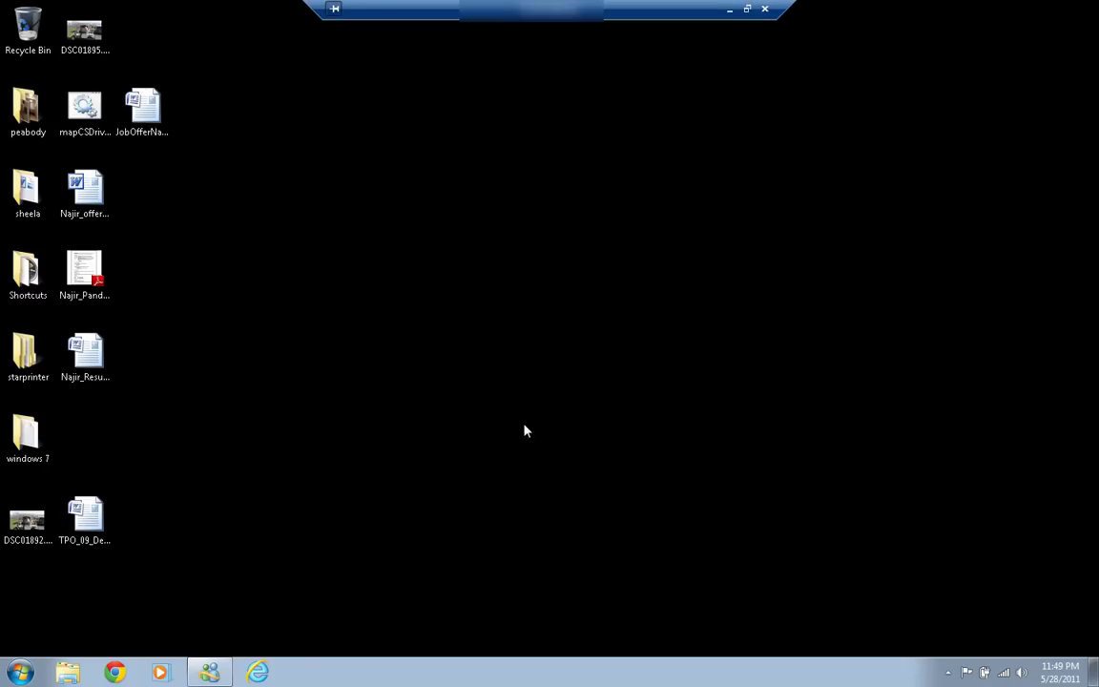
# Step: Open Computer on the remote machine to examine its drives, refresh the view, and close the window
pyautogui.click(21, 672)
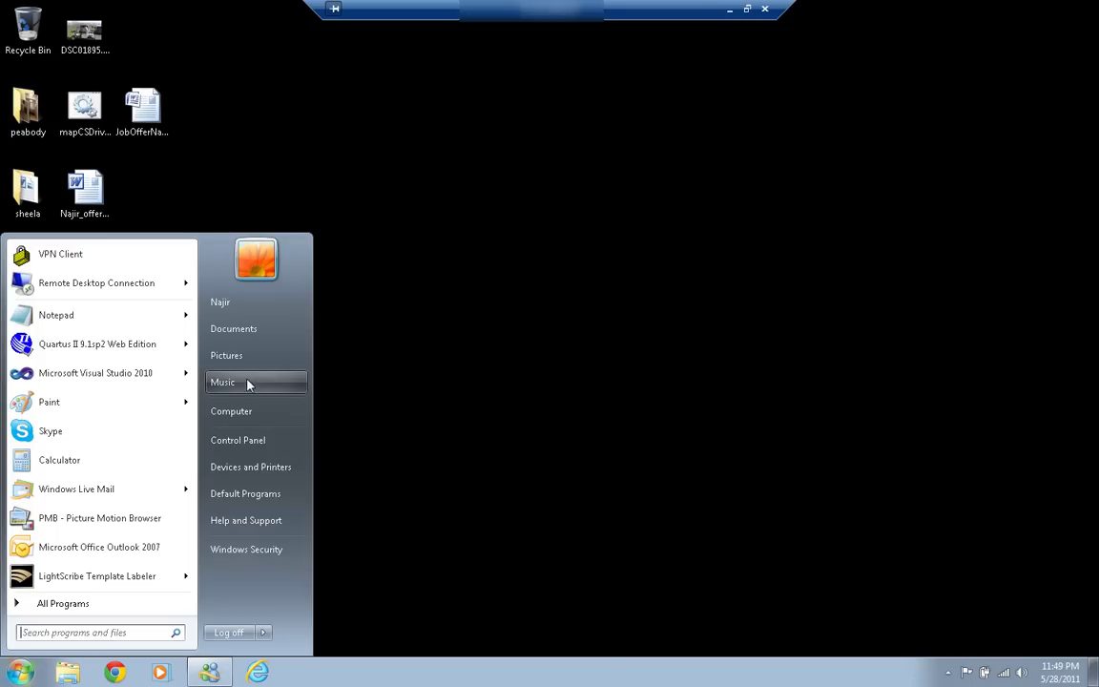
pyautogui.click(234, 411)
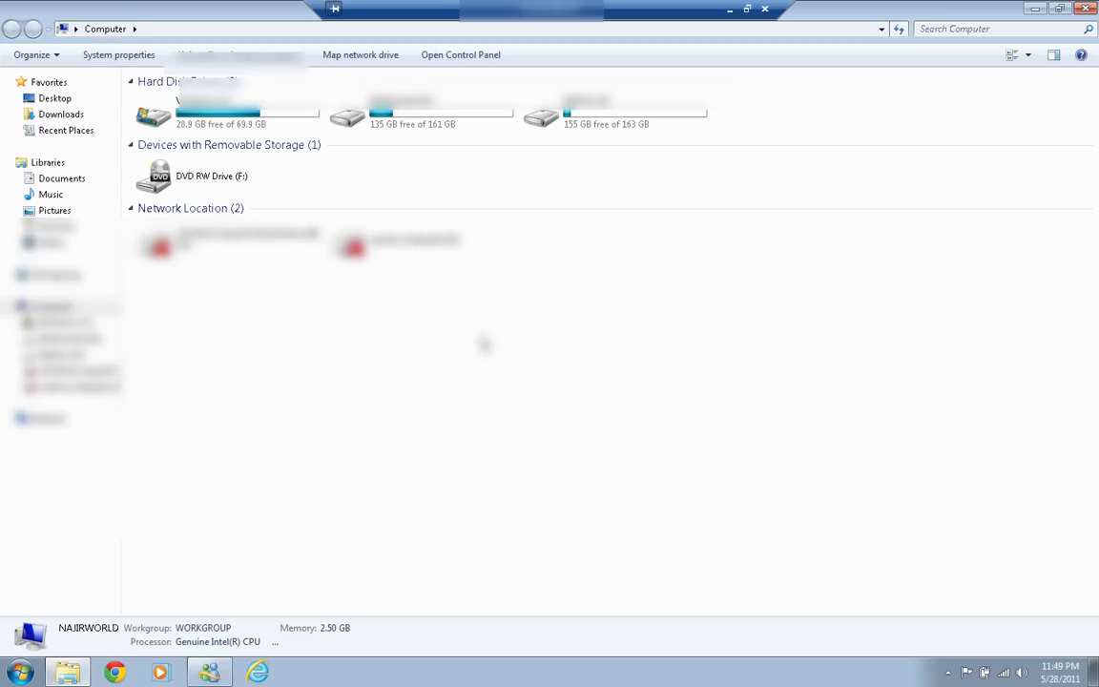
pyautogui.rightClick(454, 332)
pyautogui.rightClick(330, 286)
pyautogui.click(368, 346)
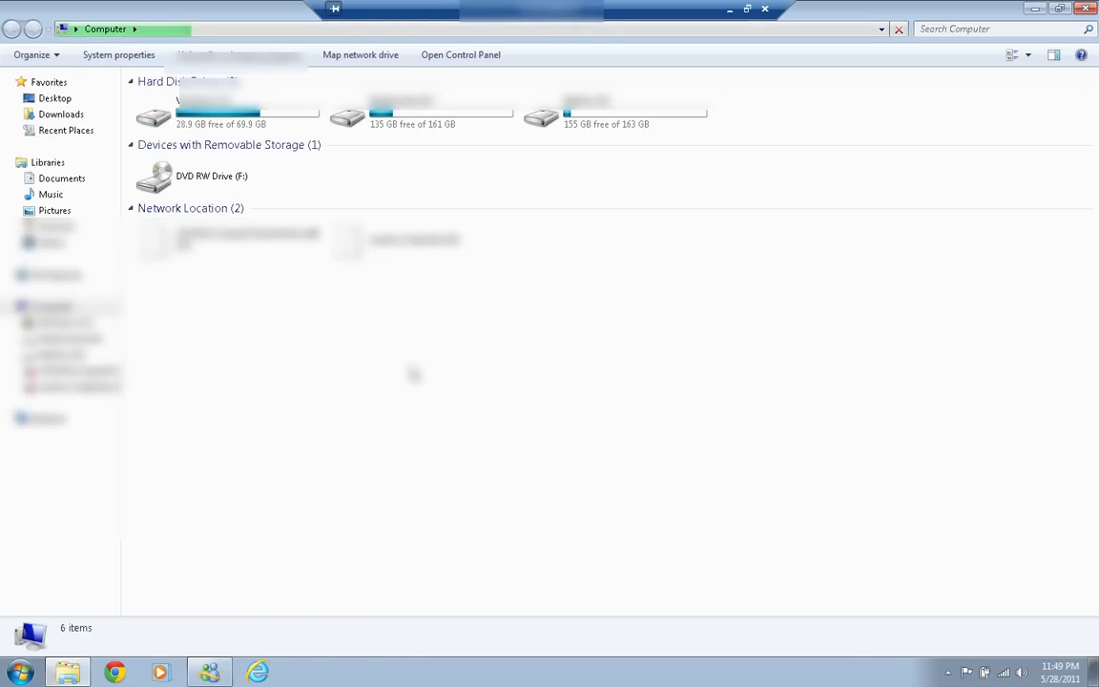
pyautogui.rightClick(407, 362)
pyautogui.click(441, 423)
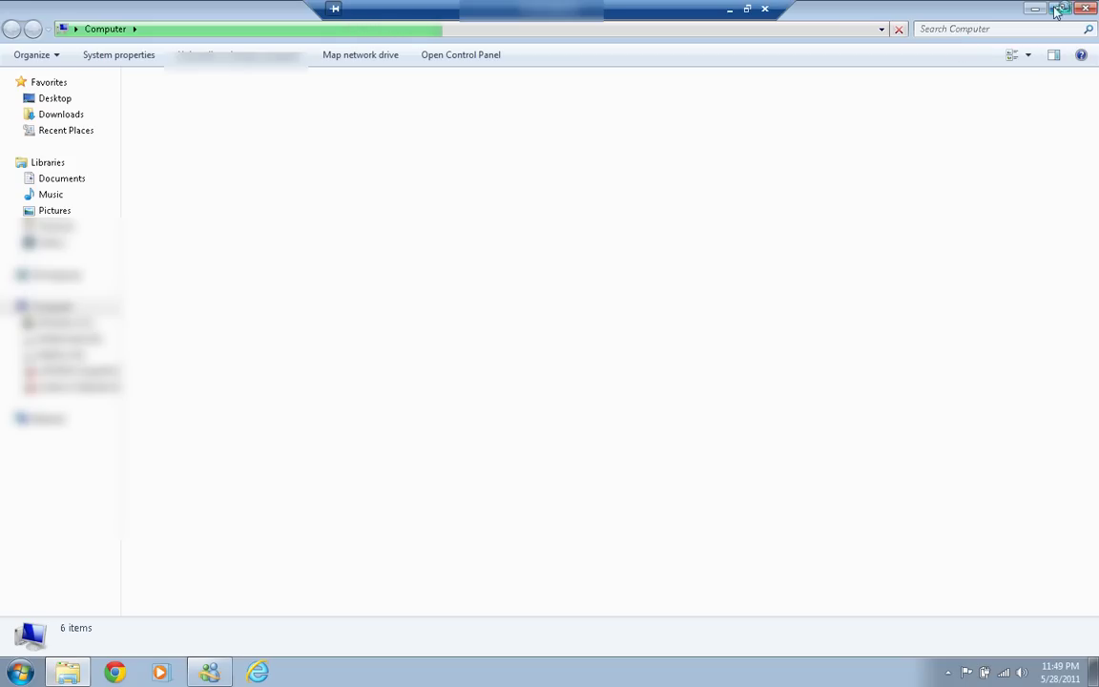
pyautogui.click(1087, 10)
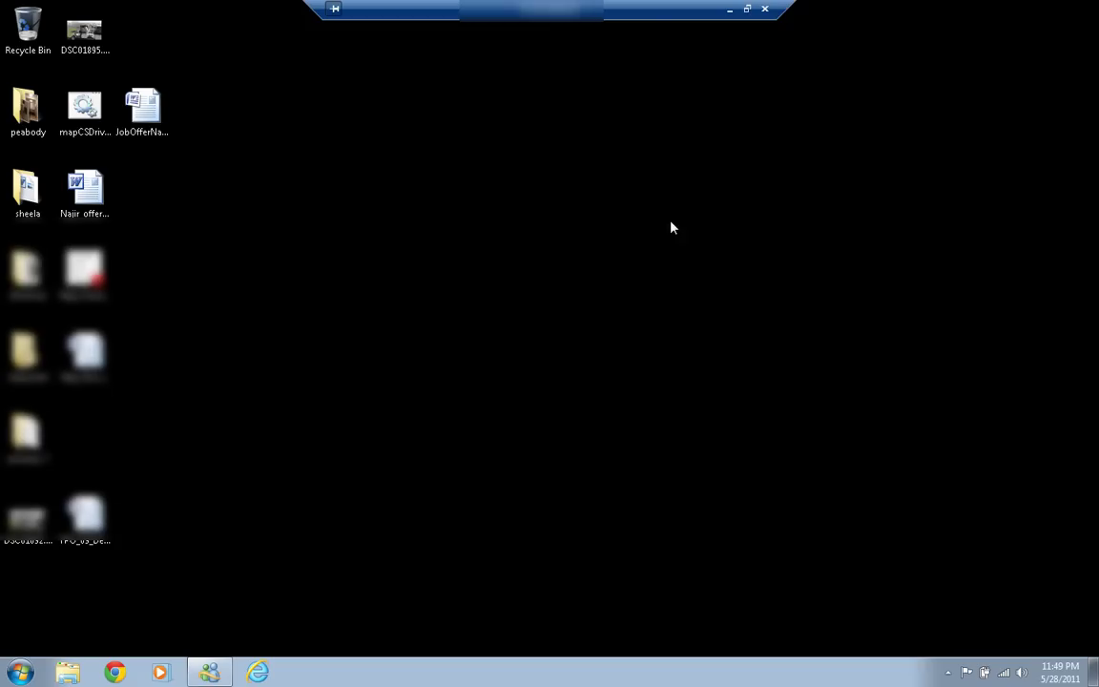
pyautogui.rightClick(414, 221)
pyautogui.click(551, 291)
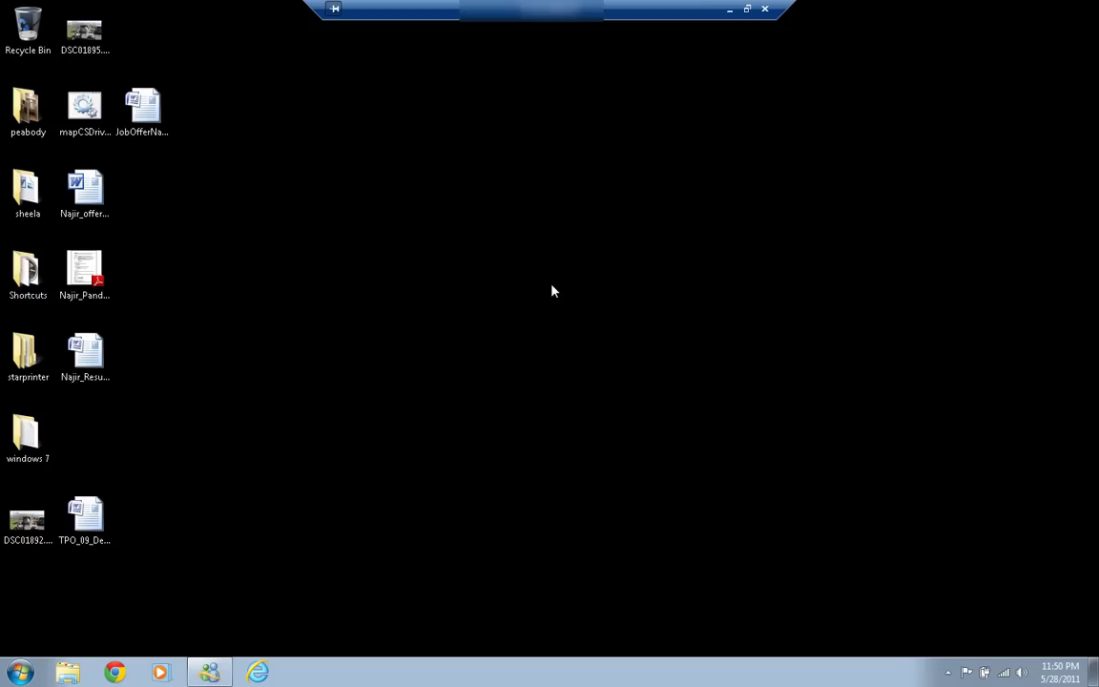
# Step: Restore the full-screen remote session to a window and disconnect from the remote computer
pyautogui.click(747, 9)
pyautogui.click(763, 61)
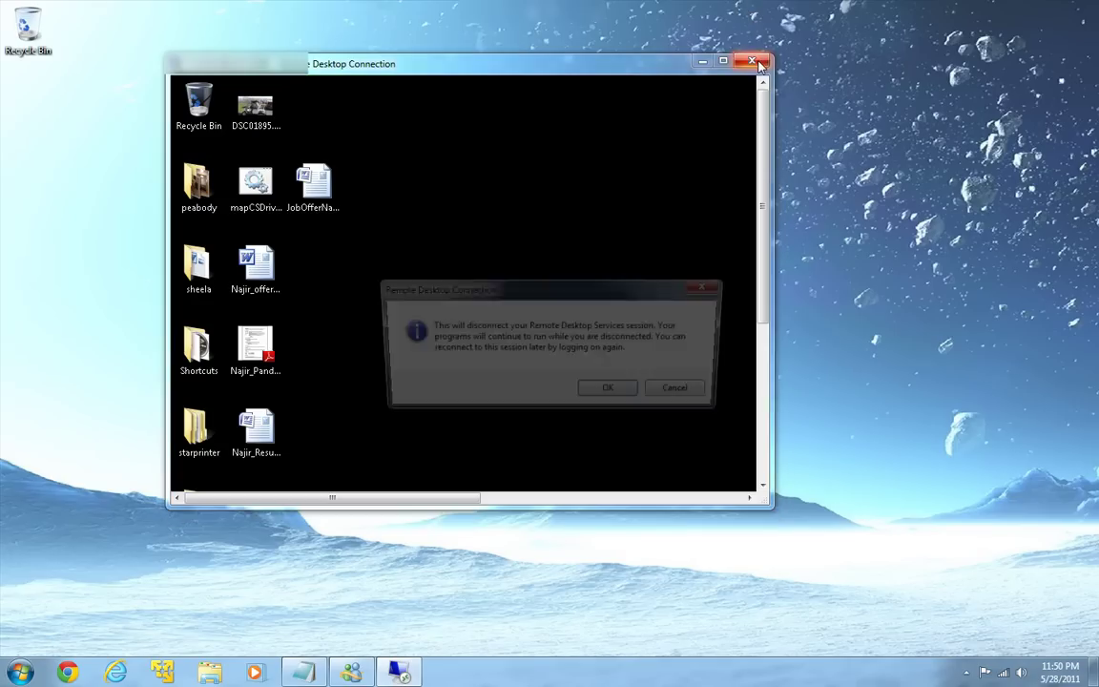
pyautogui.click(607, 392)
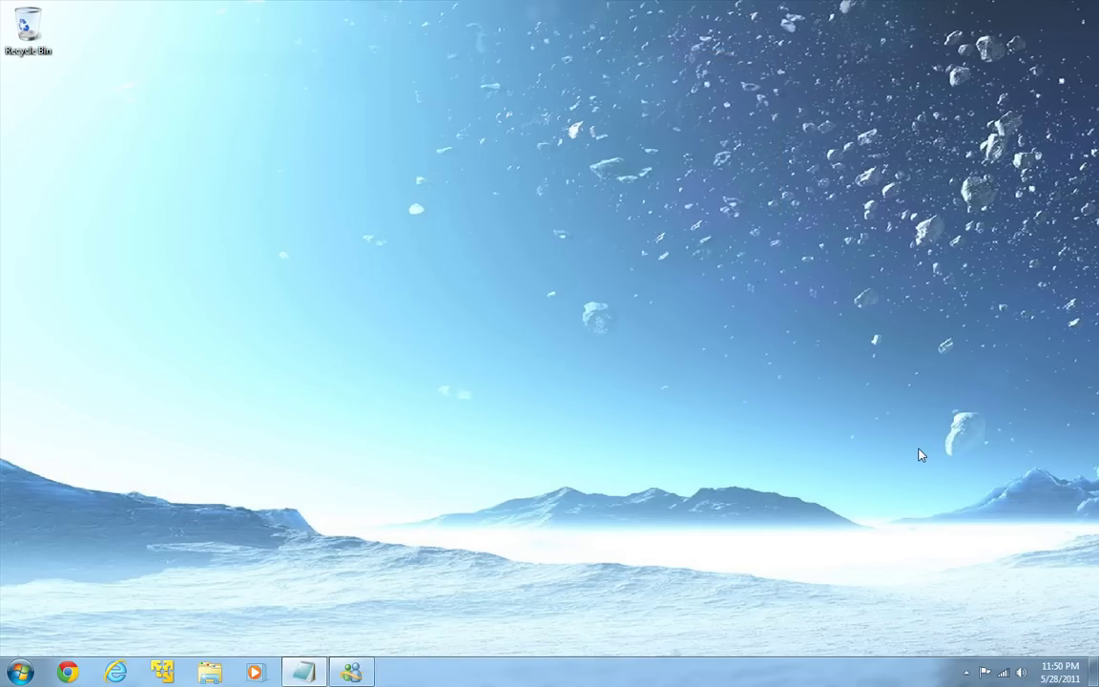